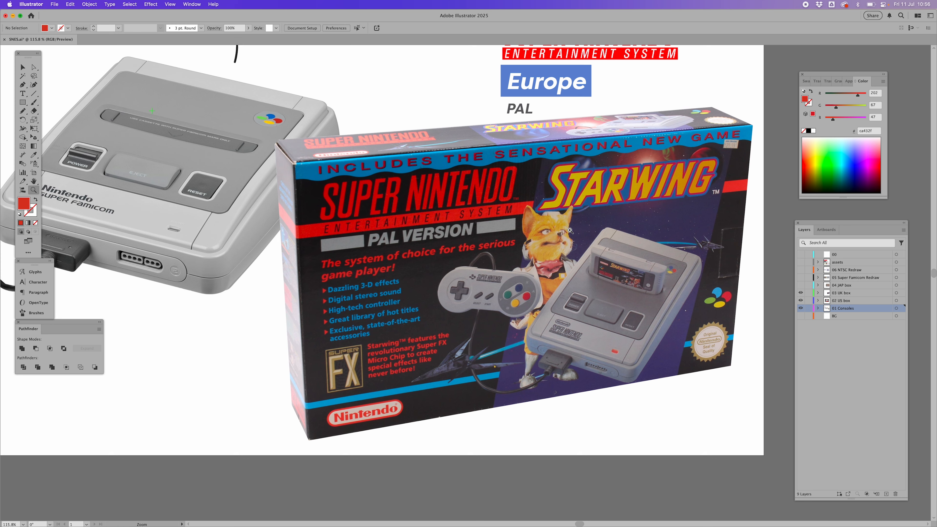
Step: Make the 04 JAP box layer visible alongside the US and UK box photos
drag(570, 230, 482, 225)
scroll(402, 206, up, 3)
drag(402, 206, 447, 206)
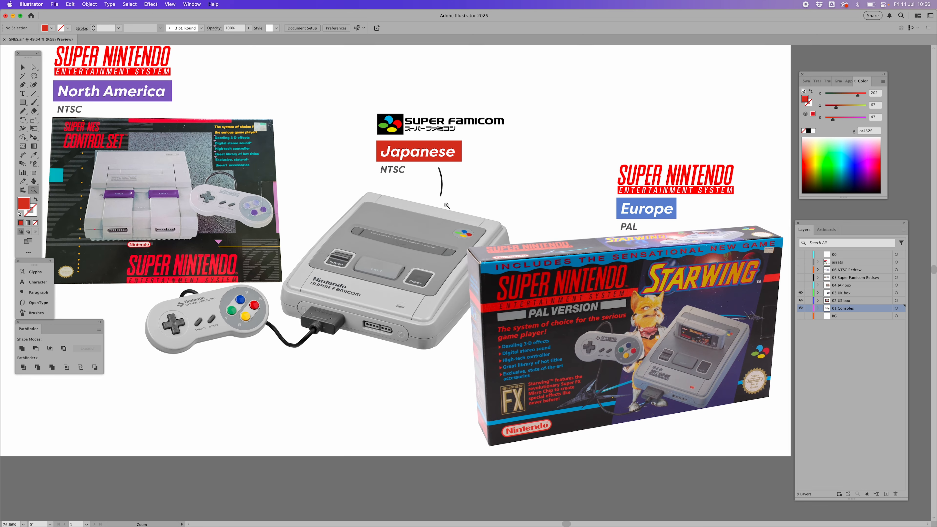
scroll(602, 283, down, 2)
click(801, 285)
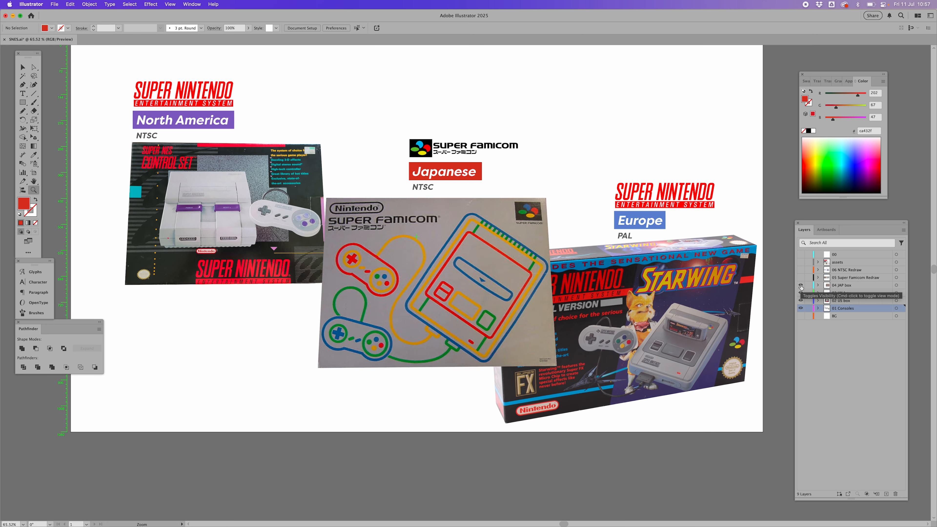
Step: Show the assets layer and examine the console logos and the PAL and NTSC colour swatches above the artboard
drag(439, 275, 416, 272)
drag(501, 260, 614, 277)
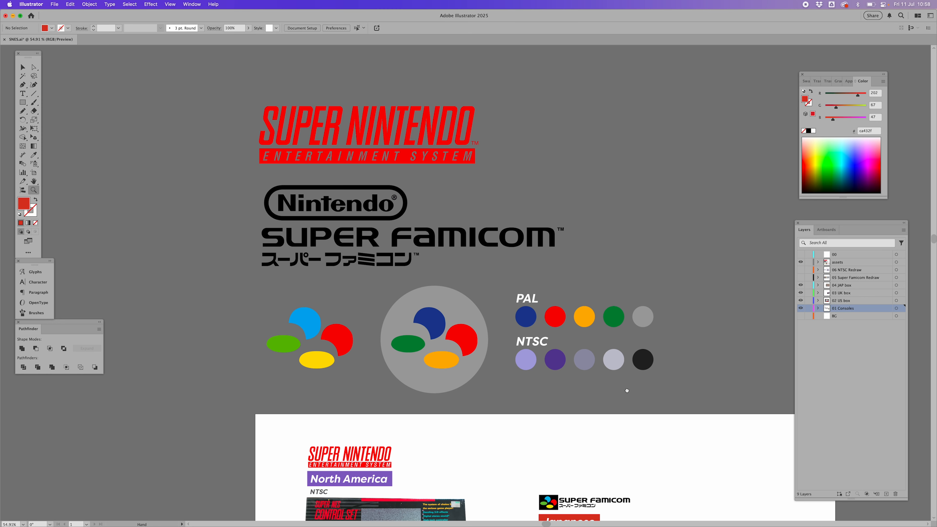
drag(627, 390, 645, 407)
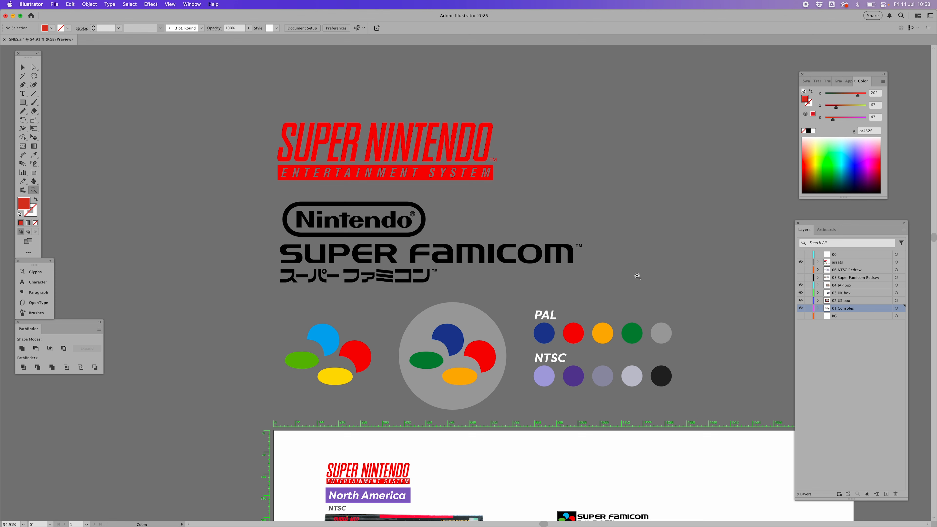
key(v)
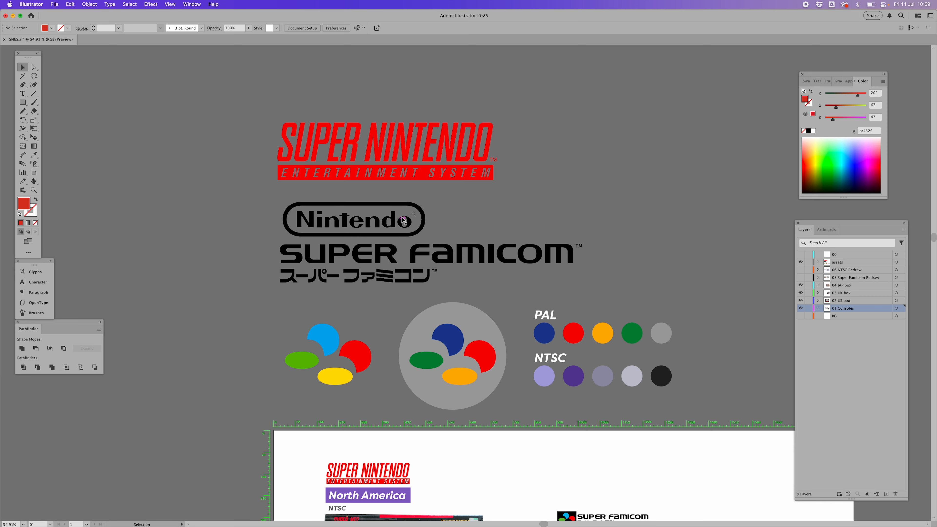
click(423, 220)
click(429, 365)
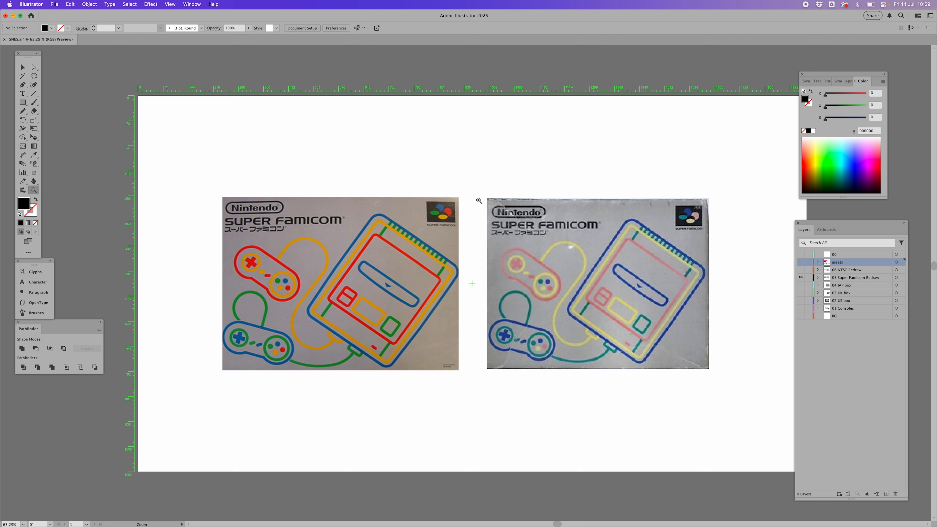
Step: Move the faded Super Famicom box photo off the artboard and place the vivid one on the artboard's left half
key(v)
key(z)
drag(693, 189, 671, 190)
drag(715, 184, 630, 144)
key(v)
key(z)
drag(630, 145, 600, 182)
key(v)
drag(531, 236, 770, 125)
drag(388, 243, 480, 244)
drag(675, 143, 503, 201)
key(z)
drag(606, 199, 637, 187)
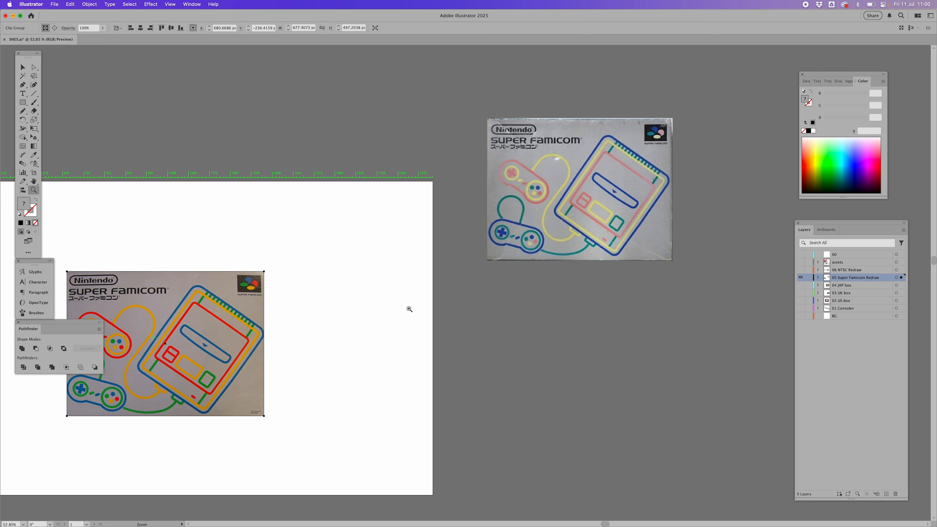
drag(411, 310, 557, 277)
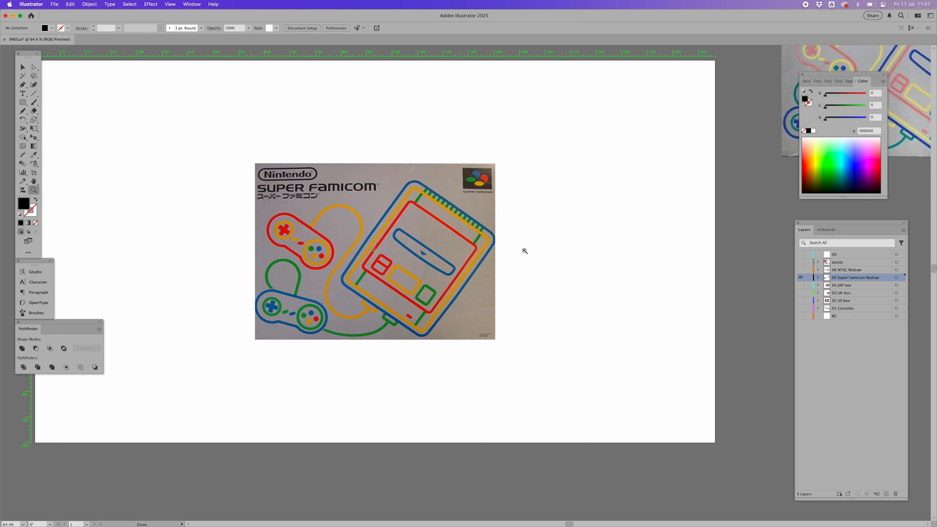
key(v)
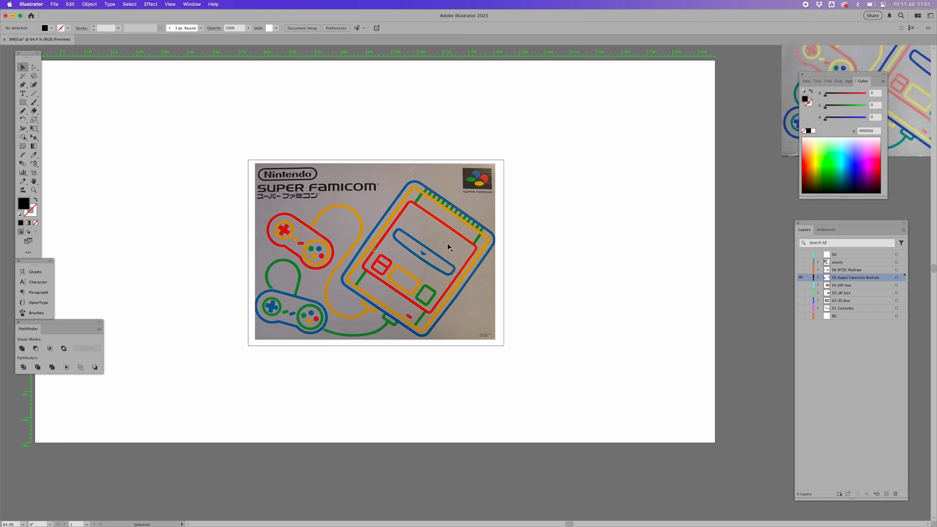
drag(448, 244, 326, 241)
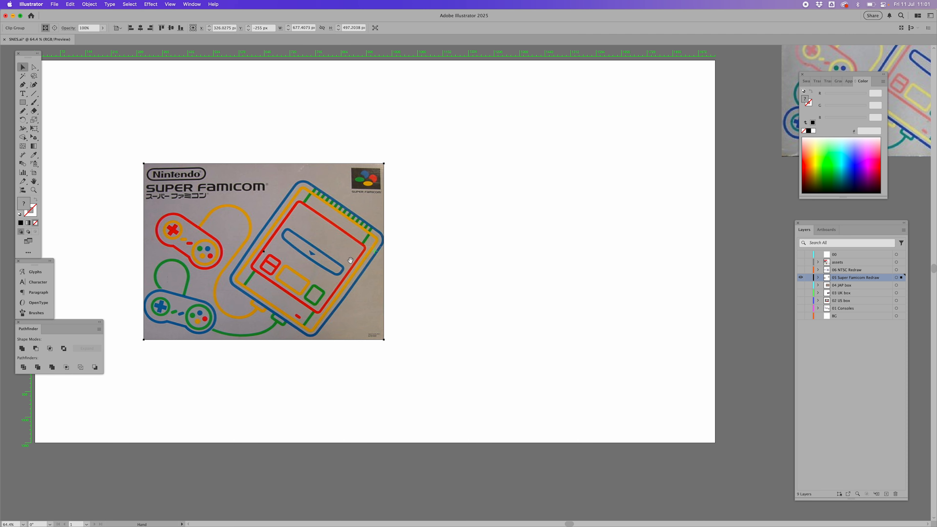
Step: Try rotating a black rectangle of about 266 × 367 px beside the box photo, and delete it
key(m)
drag(434, 190, 528, 321)
key(r)
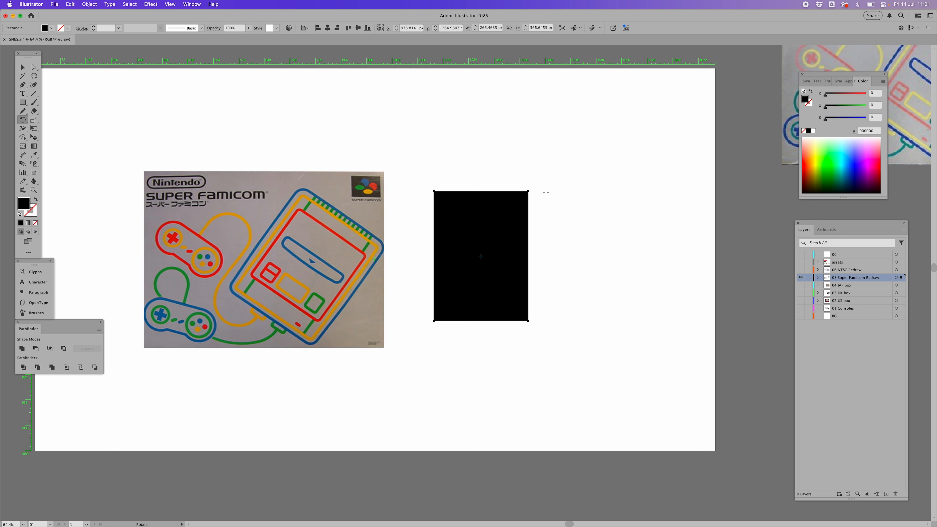
drag(540, 167, 645, 261)
key(v)
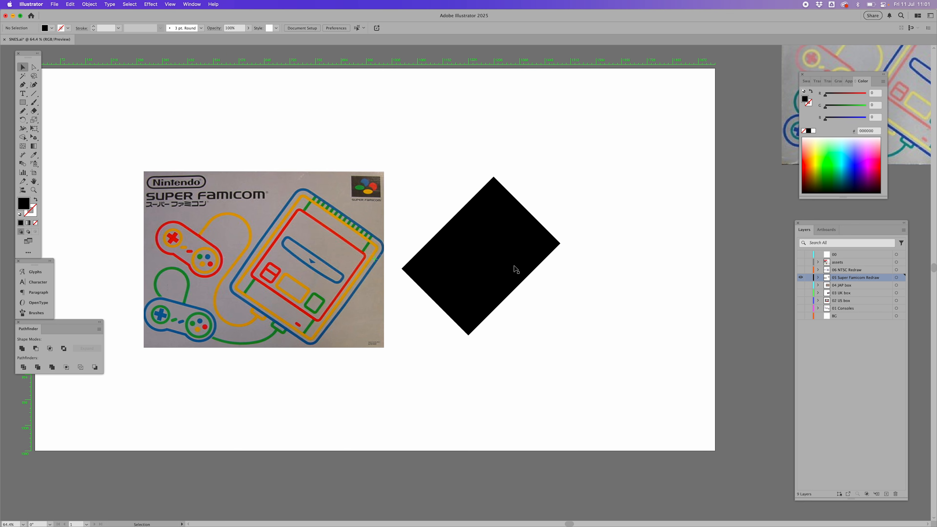
drag(515, 268, 536, 282)
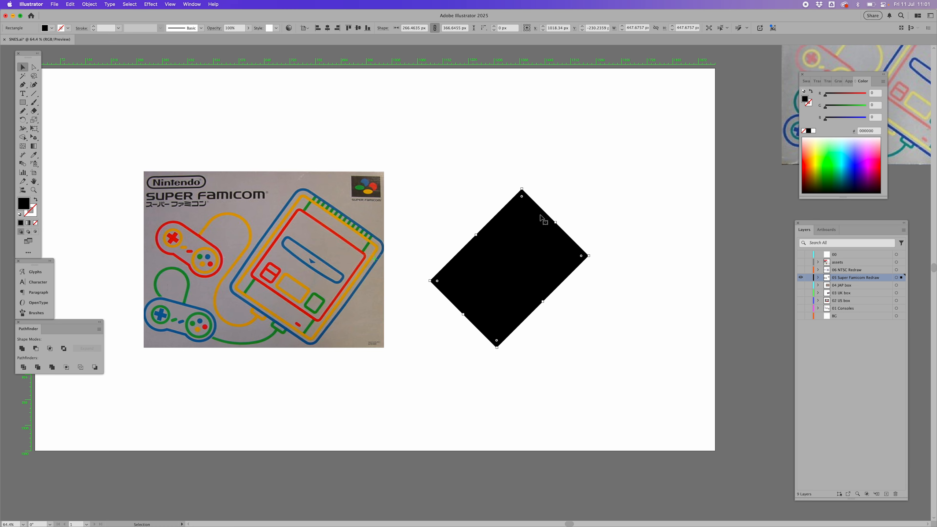
key(BackSpace)
Step: Rotate the Super Famicom box photo counterclockwise until its console drawing stands upright and level
click(354, 209)
key(super+0)
key(r)
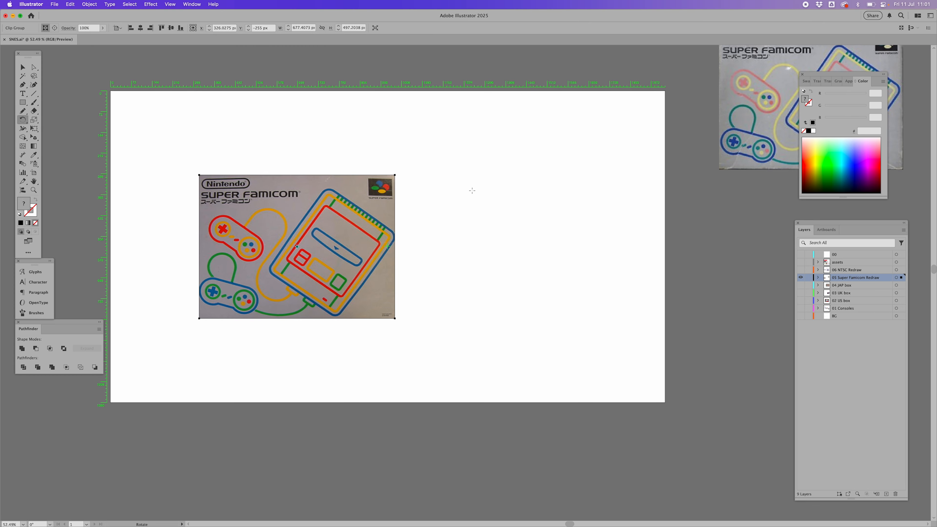
drag(472, 191, 372, 118)
key(v)
drag(348, 258, 456, 216)
key(r)
drag(643, 135, 626, 136)
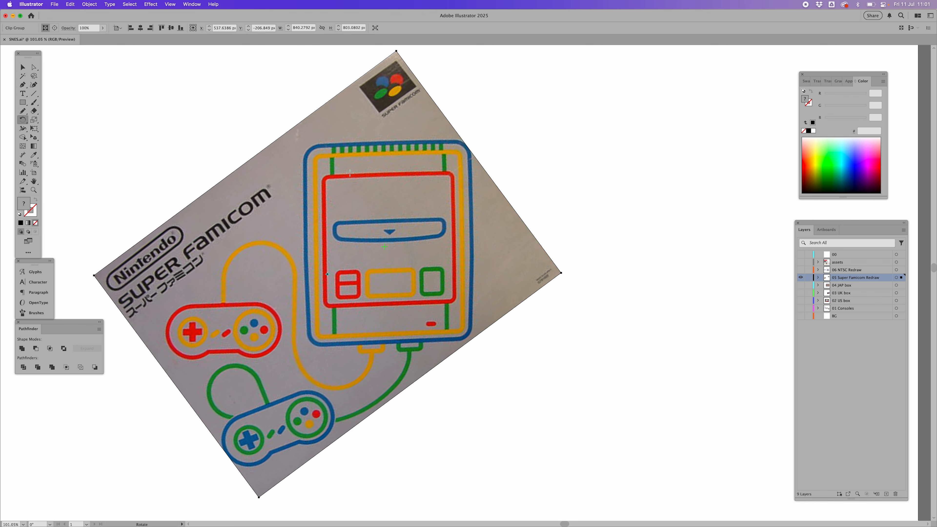
drag(556, 107, 562, 119)
Step: Trace the console's blue outer outline with an unfilled, stroked rectangle about 294 × 359 px, with corners rounded about 25 px
key(m)
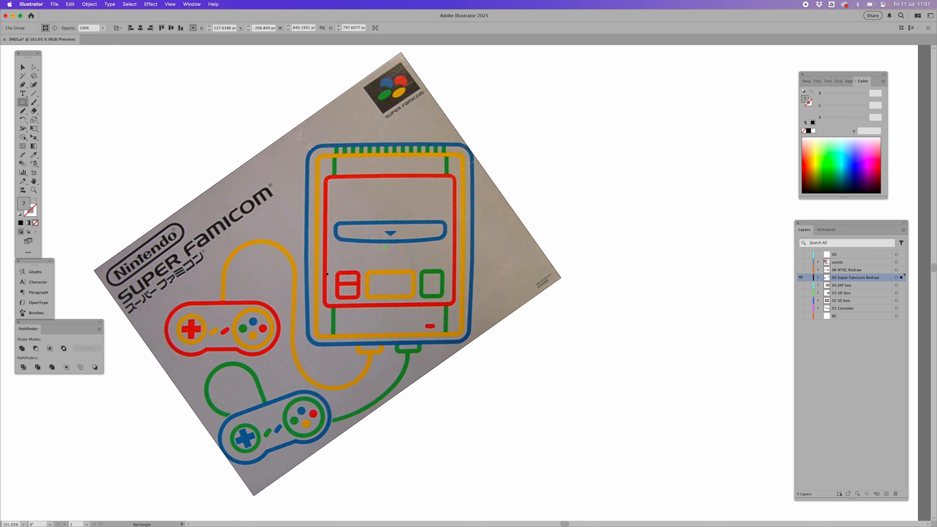
mouse_move(309, 146)
mouse_down()
mouse_move(450, 345)
mouse_move(472, 345)
mouse_up()
key(shift+x)
key(a)
drag(464, 157, 458, 161)
key(z)
click(411, 209)
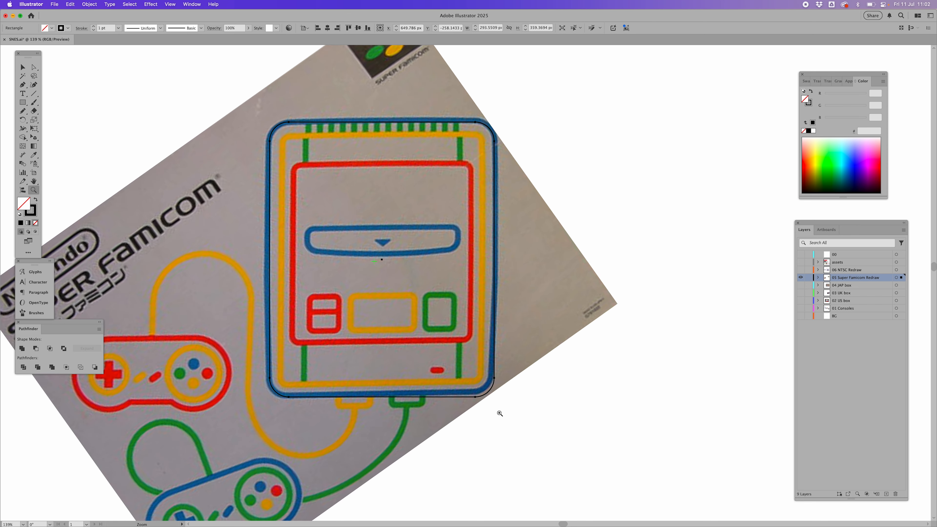
Step: Set the outer console rectangle's stroke weight to 7 pt
key(v)
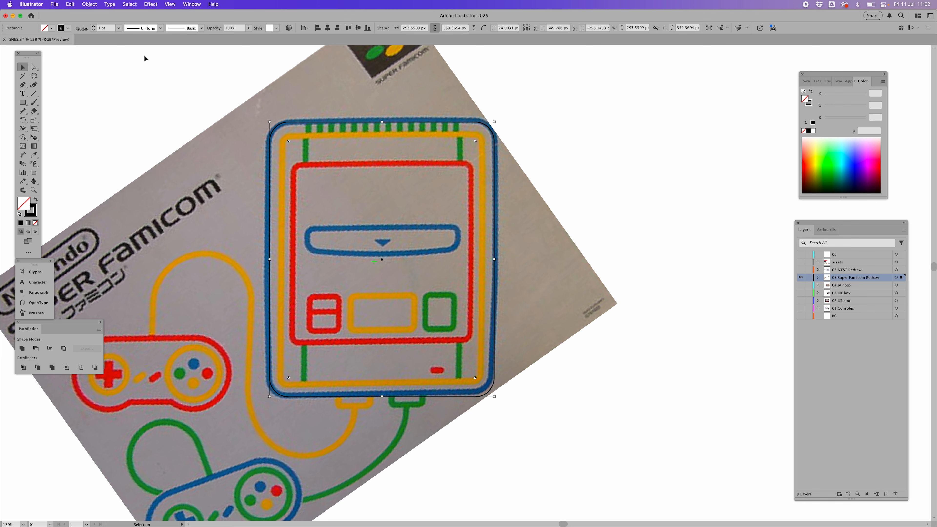
click(93, 27)
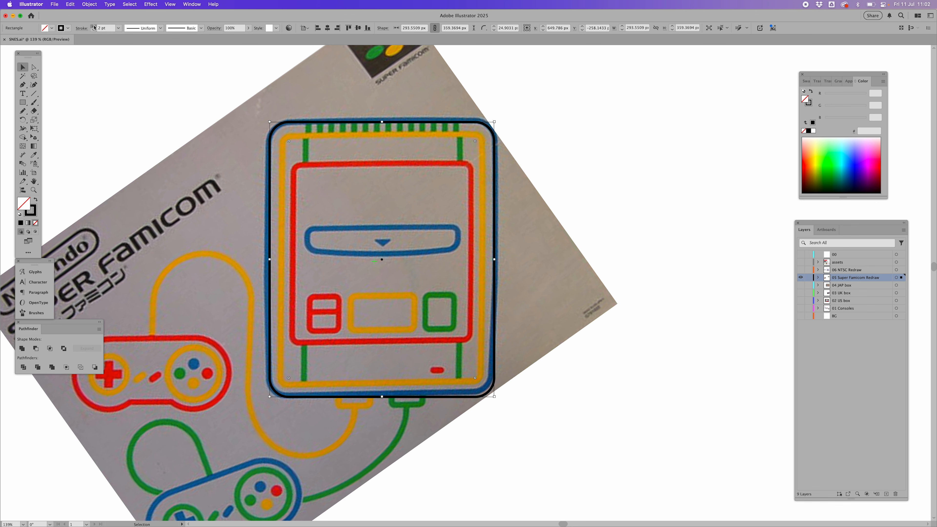
click(93, 26)
click(93, 27)
click(93, 27)
click(93, 26)
click(94, 26)
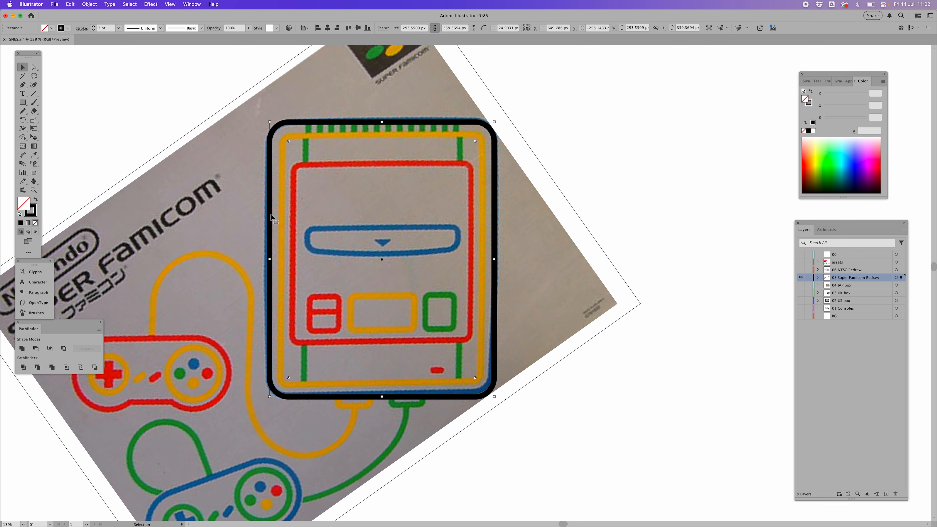
Step: Add a scaled-down copy of the outer rectangle, about 267 × 326 px, inside it for the console's yellow outline
click(518, 142)
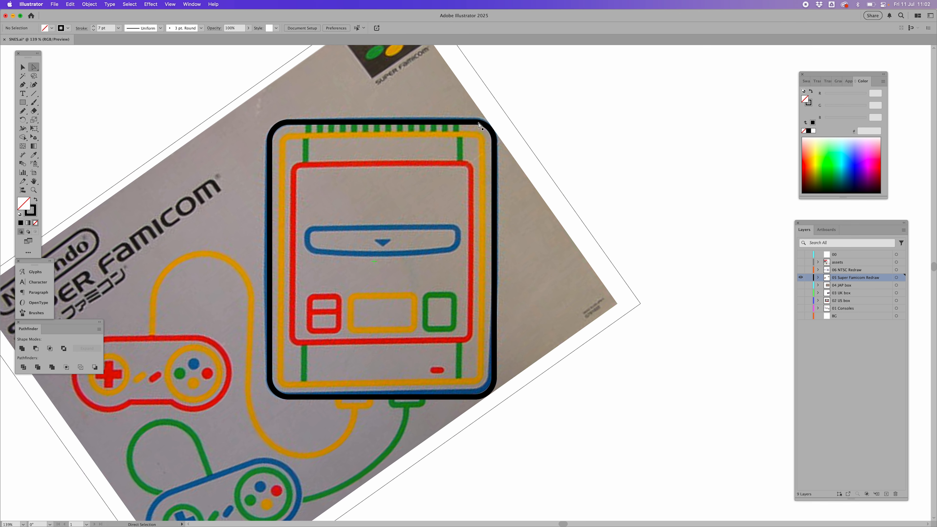
click(486, 126)
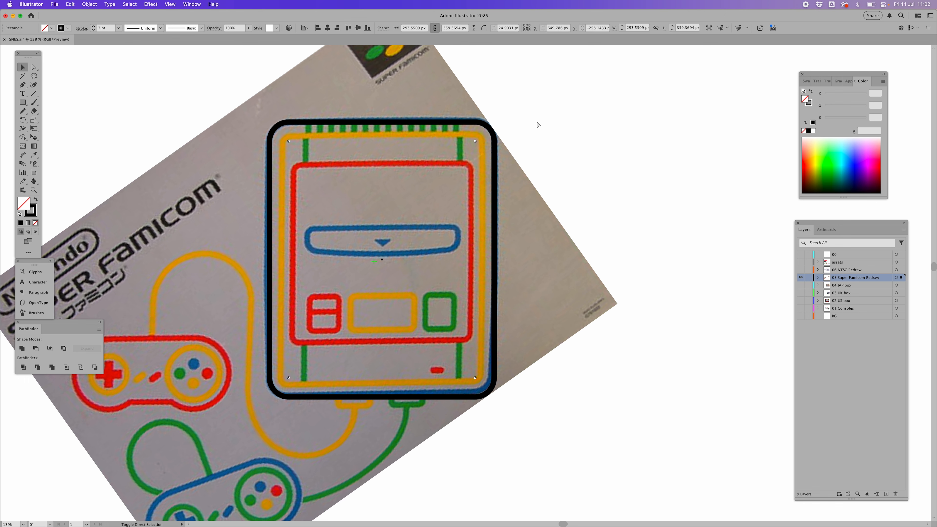
key(s)
drag(594, 85, 575, 98)
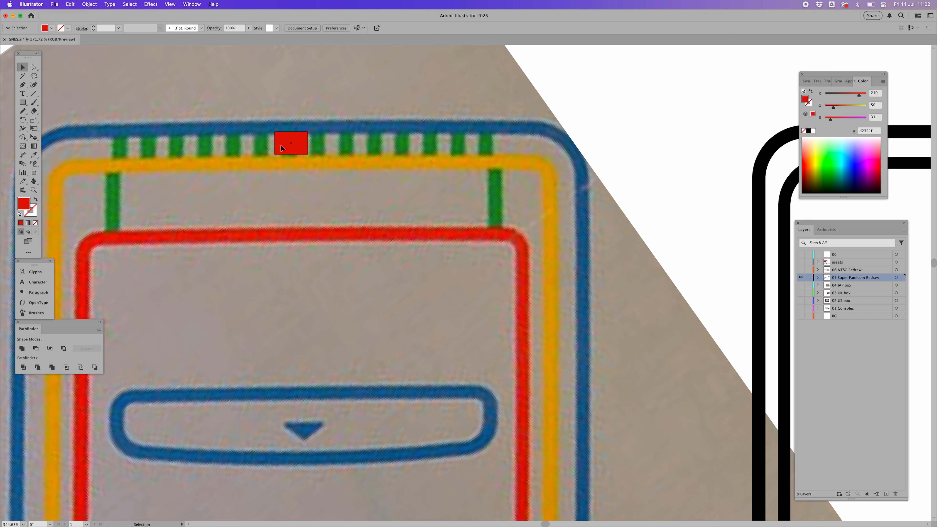
Step: Check the gap between the photo's blue and yellow console outlines with a red spacer rectangle about 17 × 13 px
drag(292, 153, 299, 146)
scroll(298, 146, down, 5)
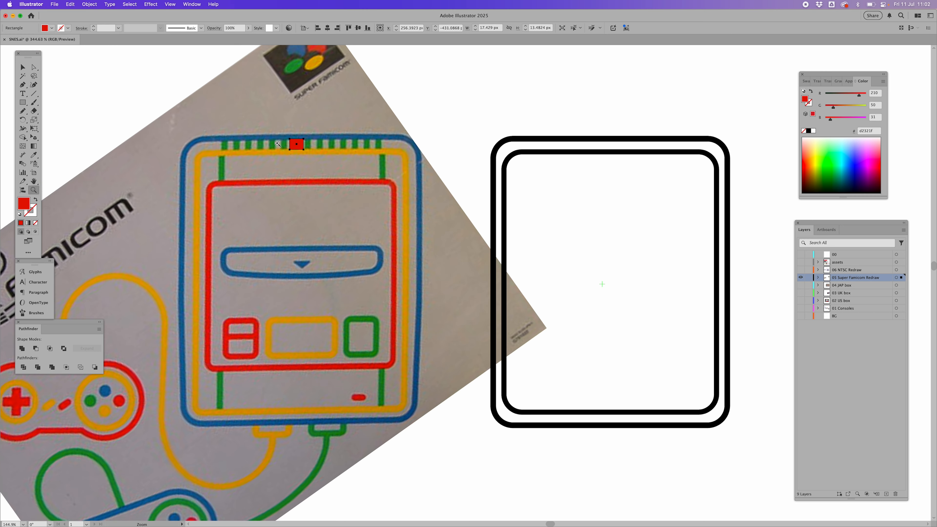
drag(309, 101, 309, 372)
scroll(302, 374, up, 6)
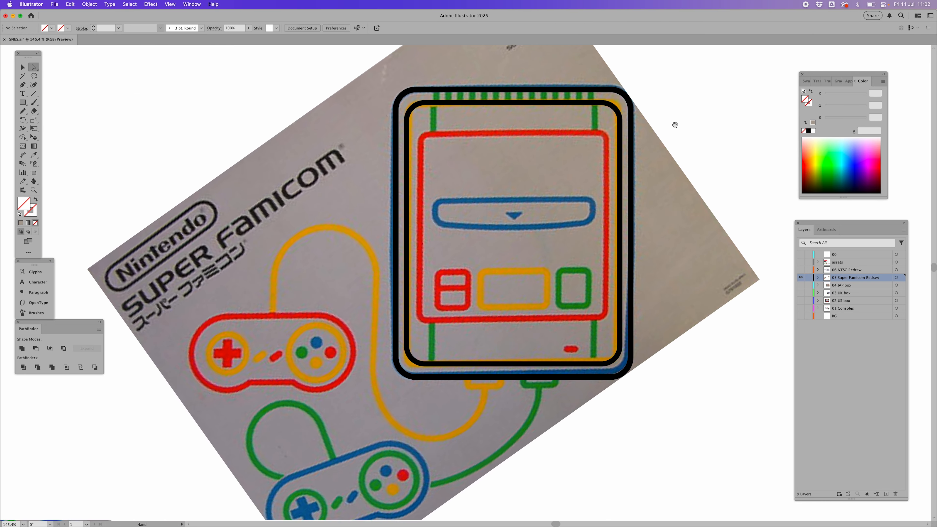
Step: Nudge the inner rectangle slightly down and reduce its corner radius to match the yellow outline
click(535, 371)
drag(535, 368, 535, 370)
key(super+space)
drag(415, 144, 517, 139)
key(a)
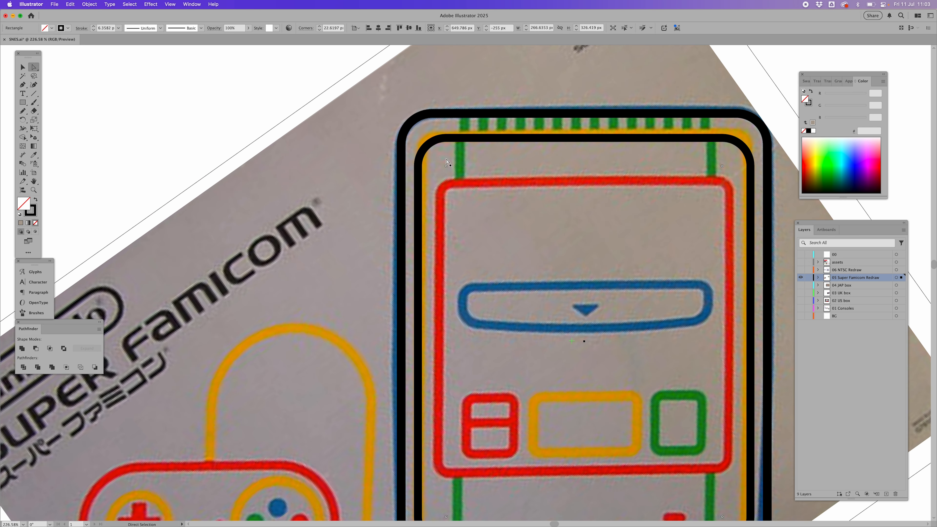
drag(445, 163, 437, 153)
key(space)
drag(481, 357, 473, 124)
drag(424, 297, 425, 296)
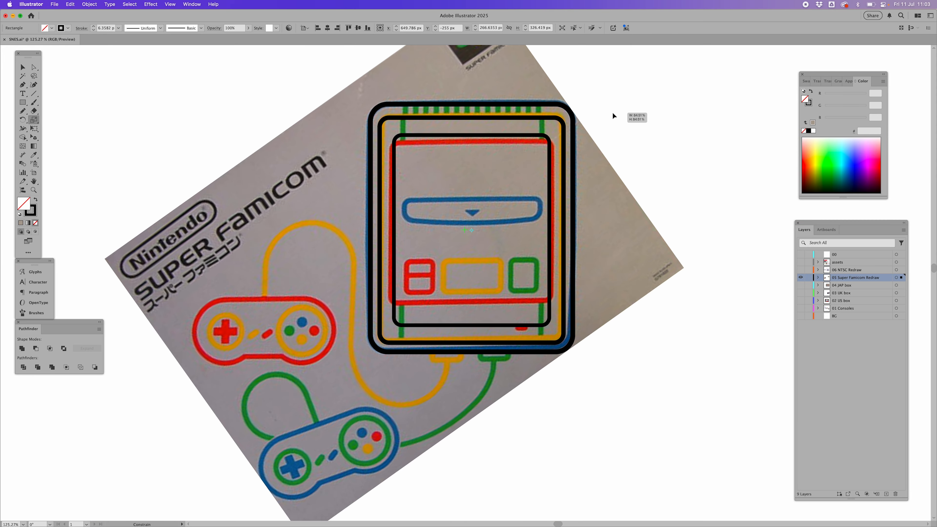
Step: Add a smaller copy of the inner rectangle, about 234 px wide, and fit its height to the photo's red panel
drag(612, 111, 618, 109)
key(v)
scroll(619, 109, up, 1)
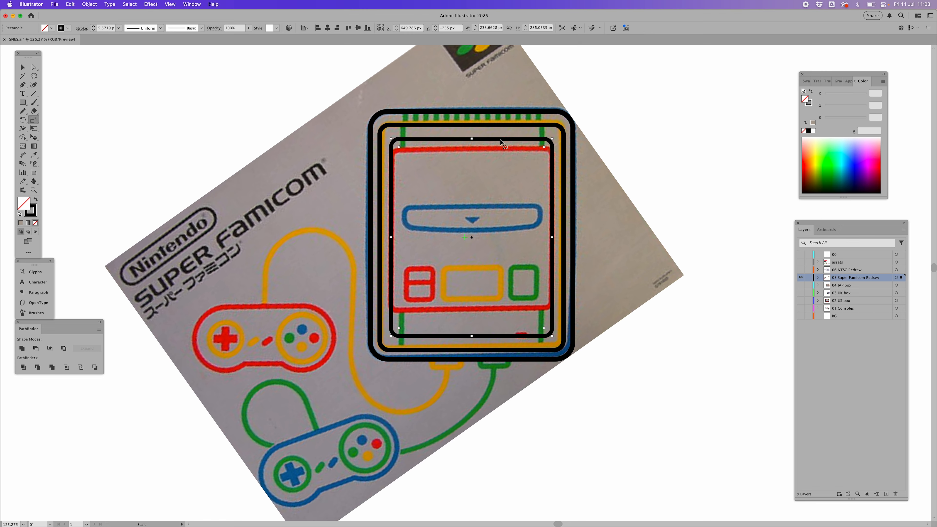
drag(472, 139, 471, 149)
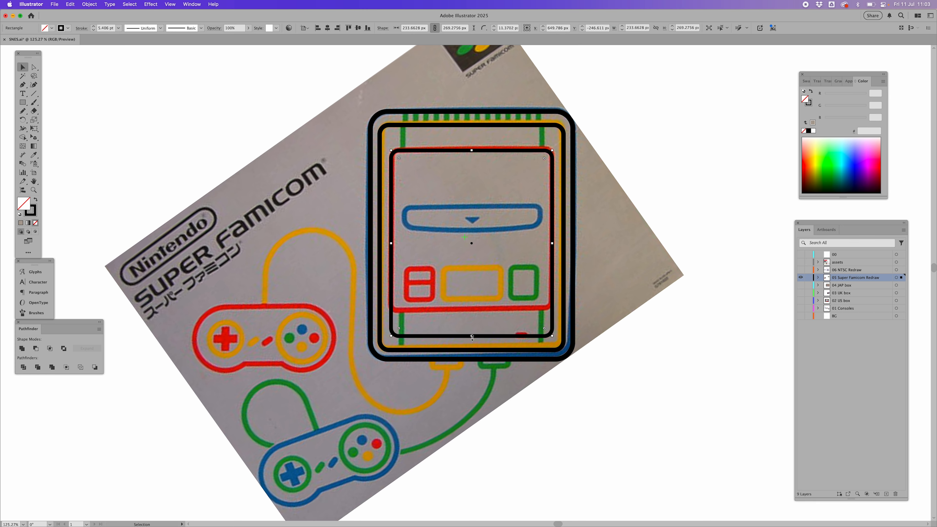
drag(471, 336, 471, 310)
scroll(470, 309, up, 3)
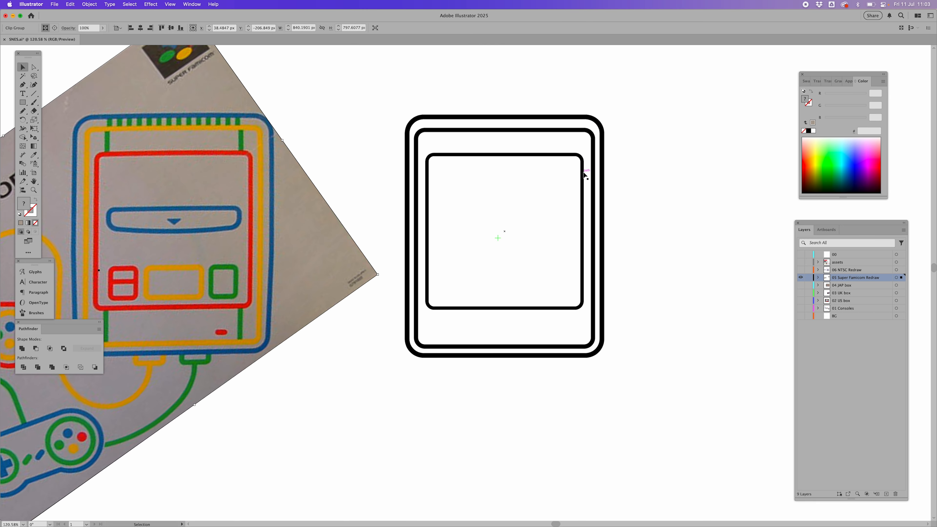
Step: Match the stroke of all three console rectangles to the outer one's 7 pt stroke with the Eyedropper
click(601, 148)
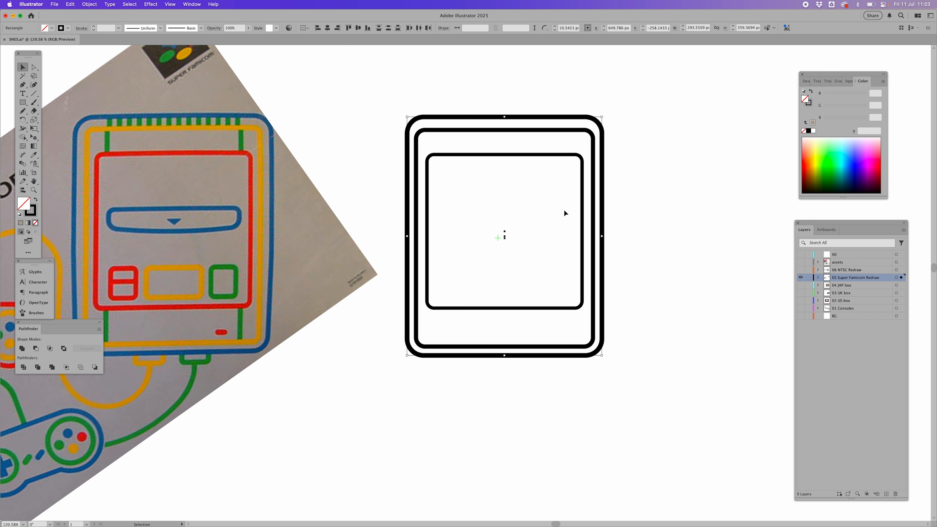
key(i)
click(605, 171)
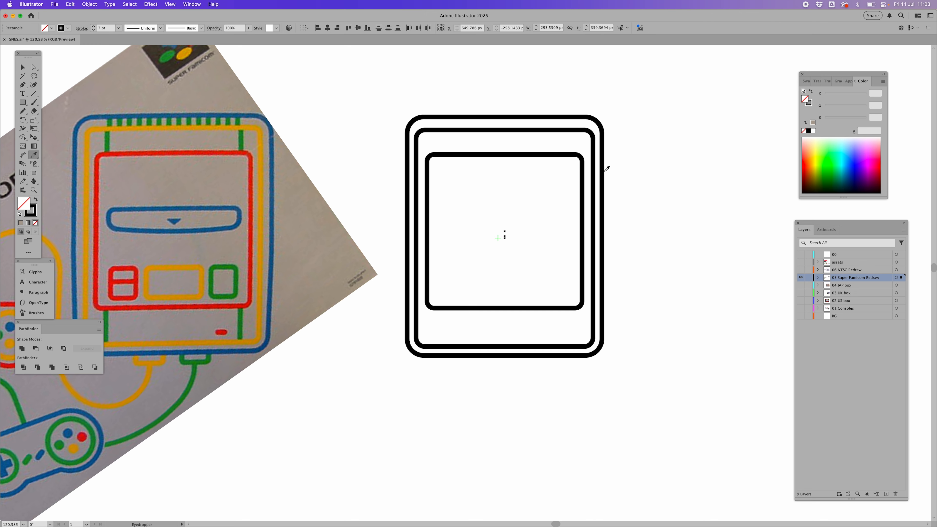
Step: Draw a small solid black rectangle about 7 × 11 px in the gap between the photo's yellow and blue outlines
key(z)
drag(605, 209, 646, 209)
space+drag(169, 104, 367, 88)
key(a)
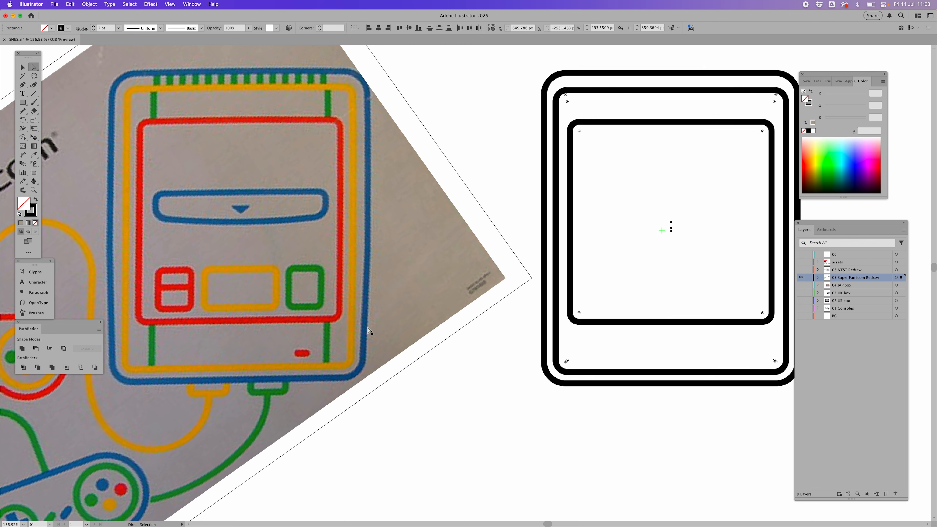
key(z)
drag(425, 277, 422, 239)
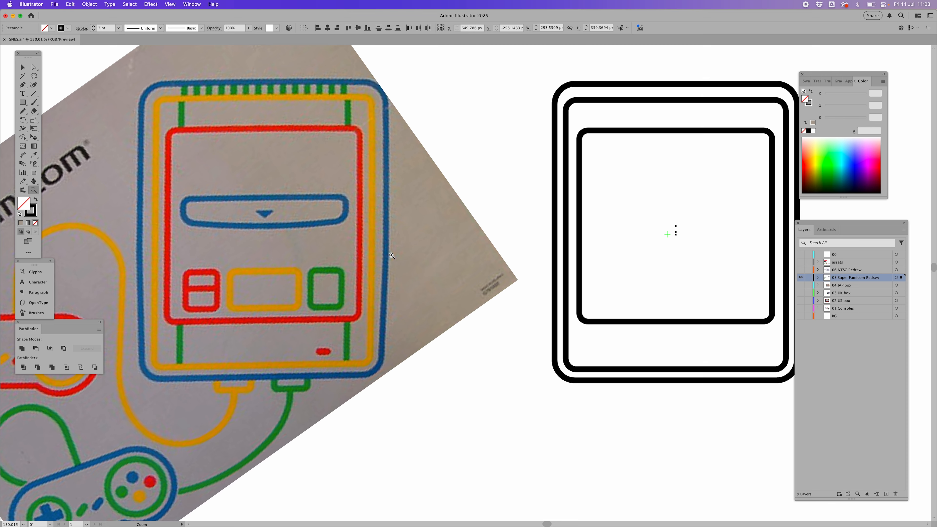
key(m)
drag(375, 142, 381, 151)
key(shift+x)
key(z)
drag(380, 147, 442, 142)
key(a)
click(406, 144)
click(381, 147)
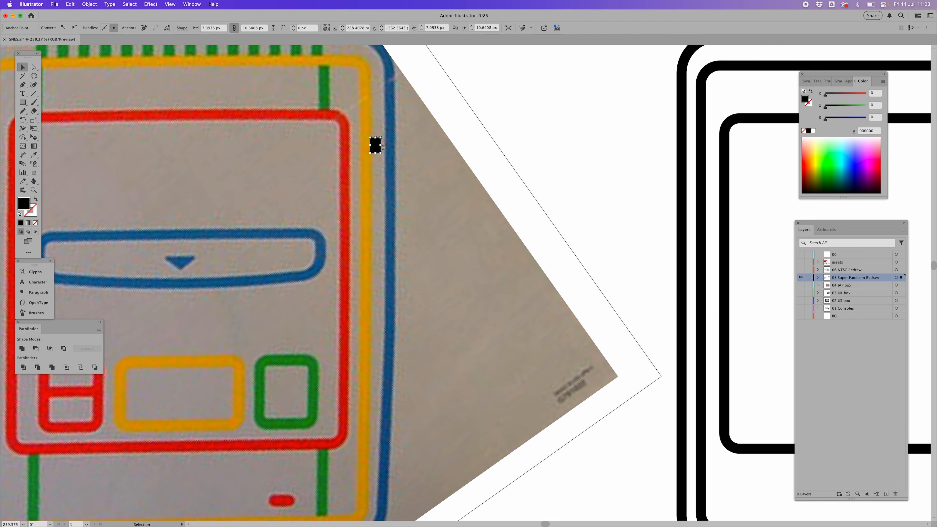
Step: Try widening the small black gap rectangle to about 9 px and moving it down the photo's outline to compare the gap
drag(381, 147, 383, 147)
key(z)
drag(383, 158, 337, 159)
key(v)
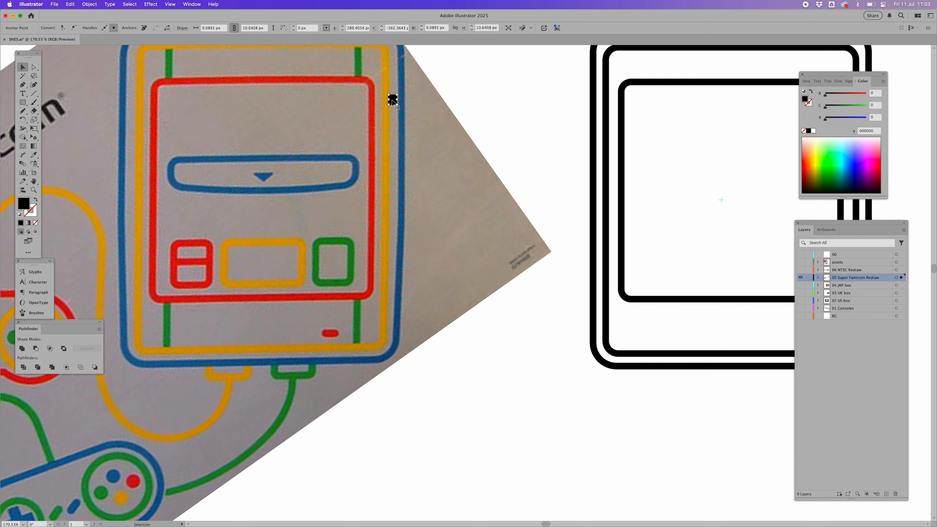
drag(396, 100, 394, 332)
key(super+z)
key(z)
drag(540, 245, 516, 245)
key(space)
mouse_move(517, 246)
mouse_down()
mouse_move(421, 265)
mouse_move(424, 249)
mouse_up()
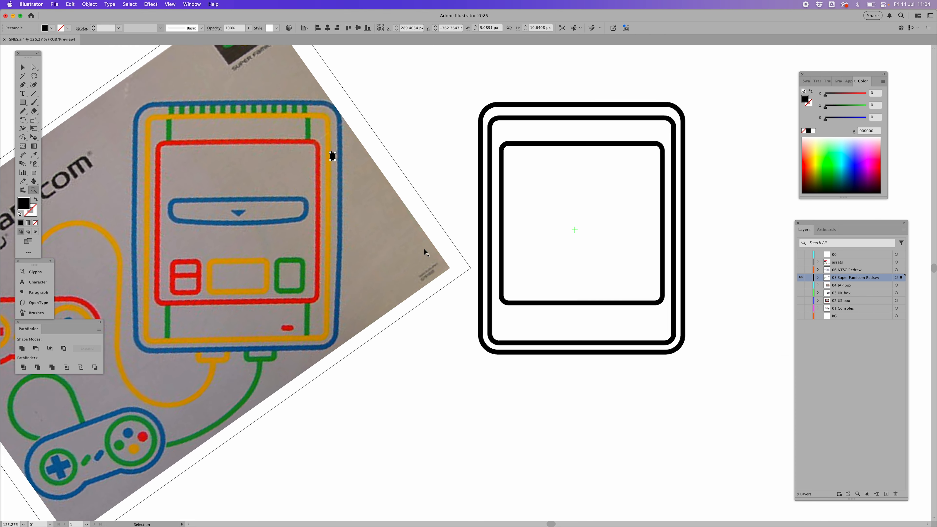
key(shift+x)
scroll(729, 236, right, 1)
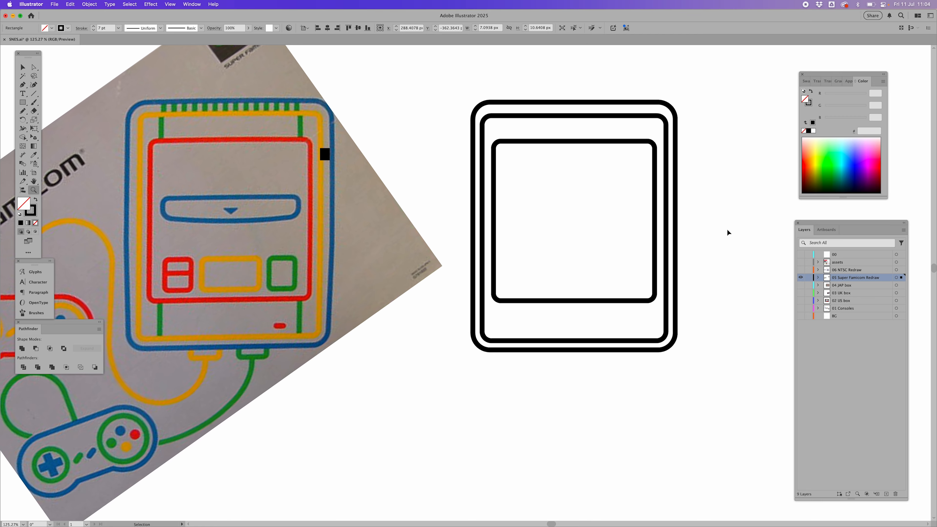
key(super+z)
key(v)
Step: Shift the box photo slightly toward the redrawn console and square off the outer rectangle's corners to 0 px
mouse_move(227, 193)
mouse_down()
mouse_move(576, 196)
mouse_move(255, 193)
mouse_up()
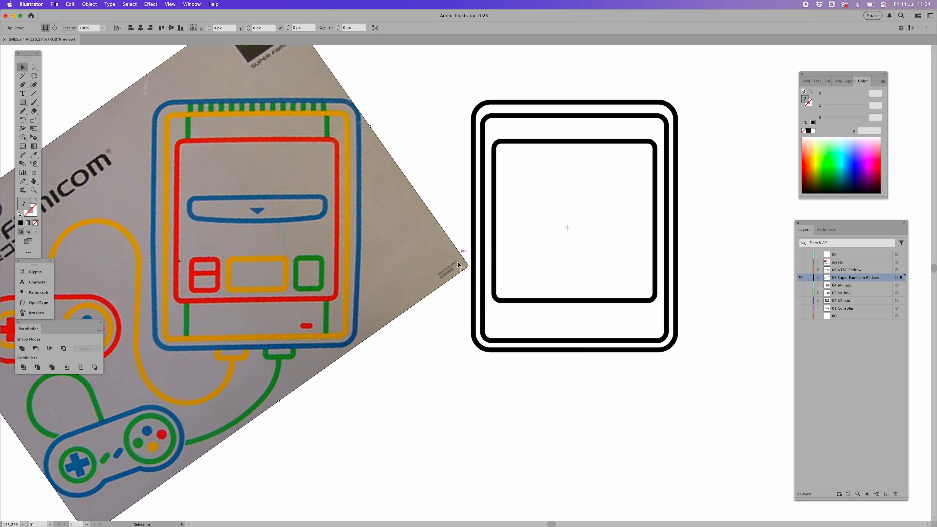
click(475, 292)
key(a)
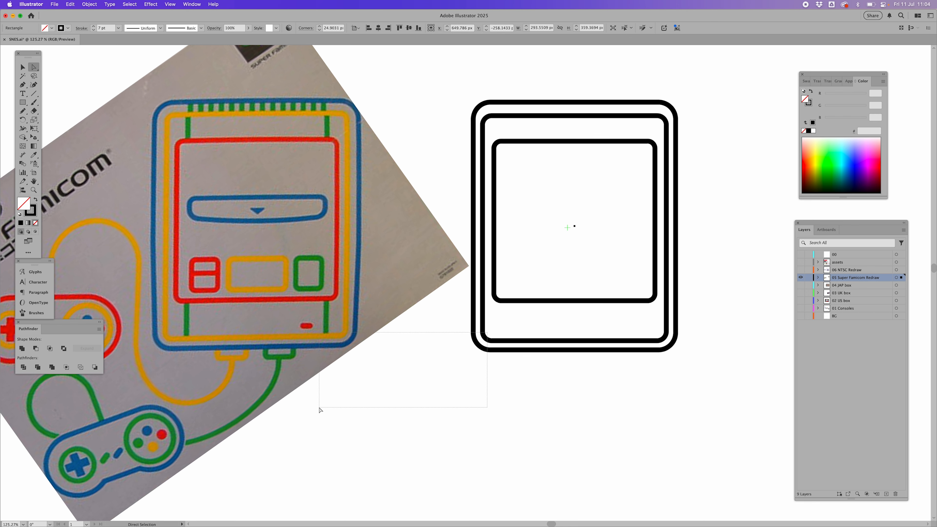
drag(320, 410, 320, 410)
key(ctrl+z)
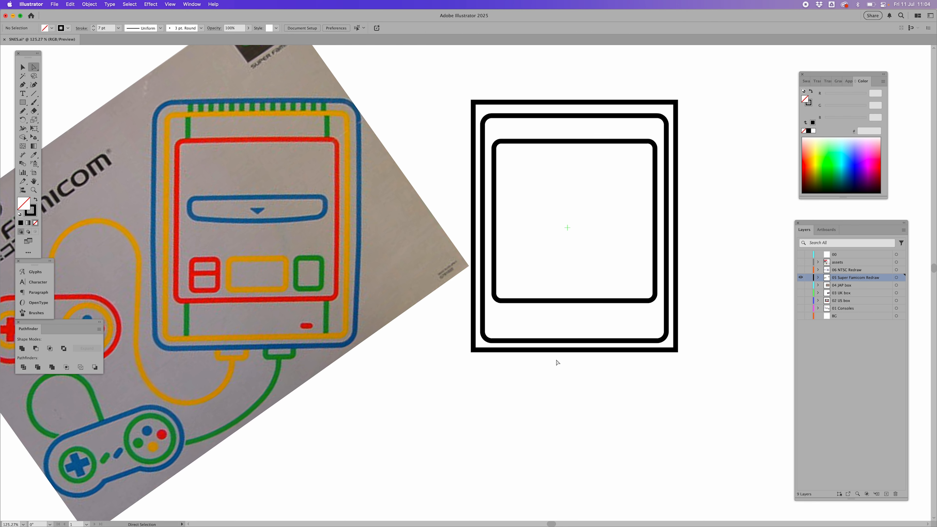
scroll(558, 363, right, 2)
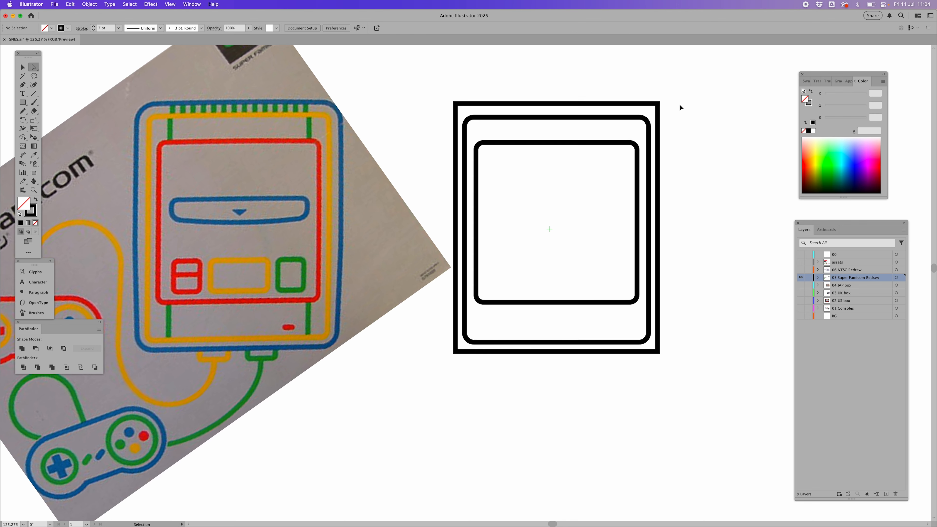
Step: Duplicate the outer rectangle in place and shorten the copy from its upper edge to about 114 px tall
scroll(680, 104, right, 10)
key(v)
click(409, 103)
drag(407, 102, 406, 123)
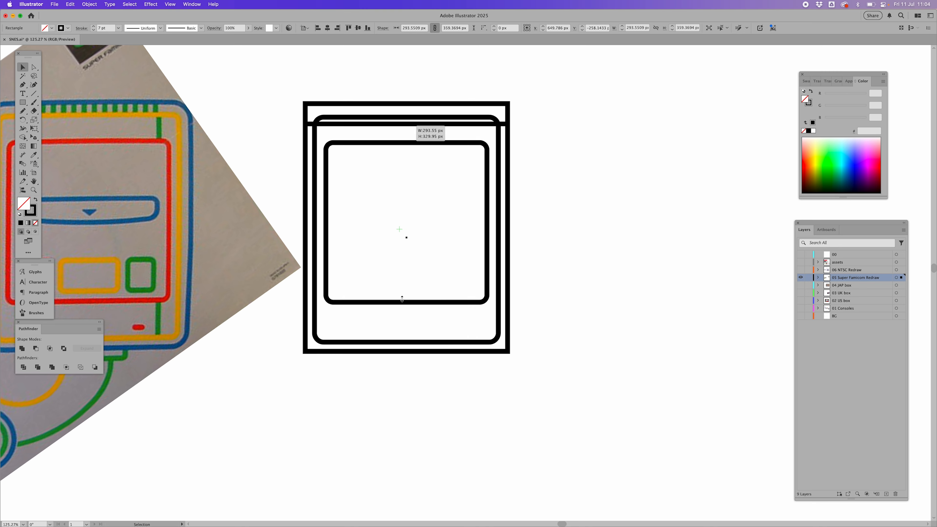
drag(402, 299, 380, 273)
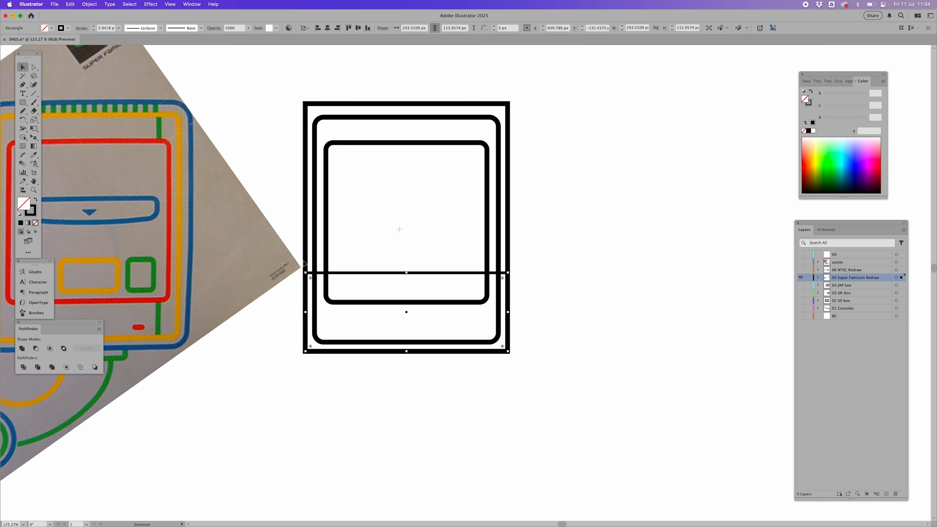
Step: Shorten the original outer rectangle to end at the copy's upper edge, and stroke it orange and the copy green
drag(537, 267, 527, 303)
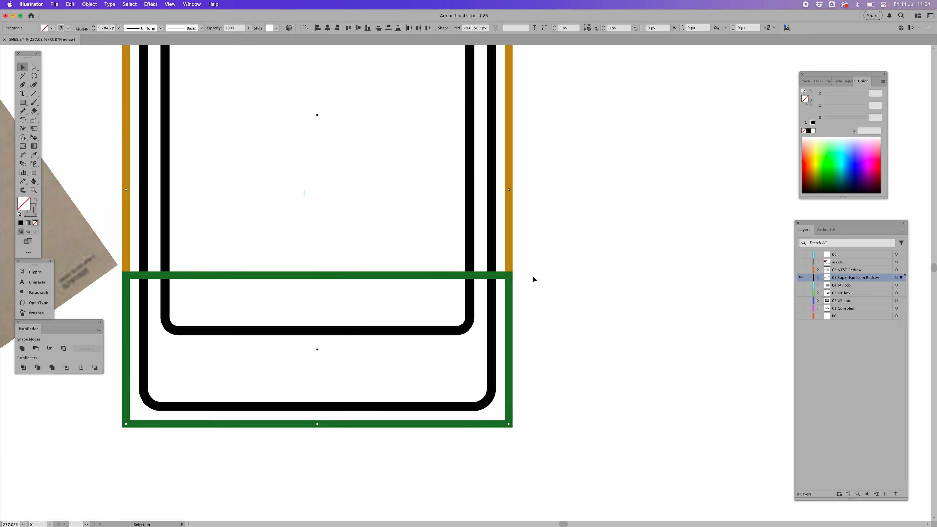
click(532, 277)
key(z)
key(a)
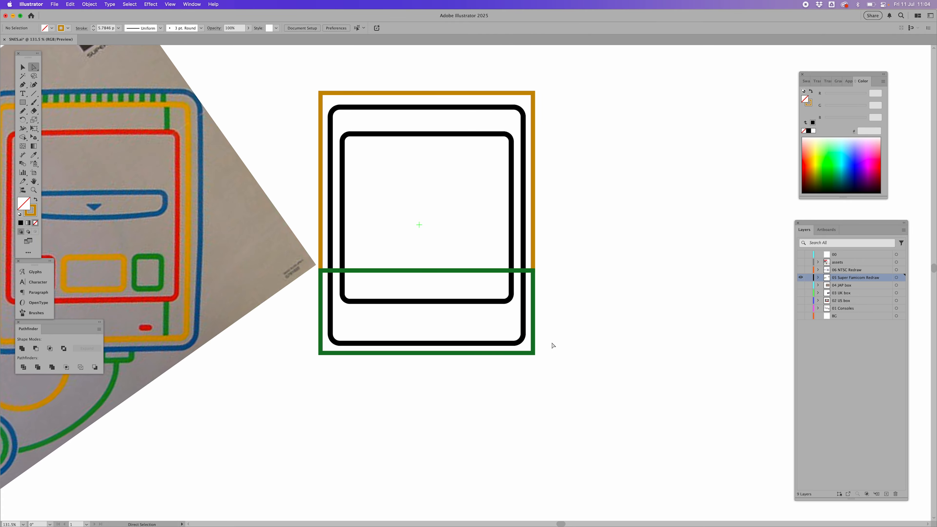
Step: Taper the green rectangle by scaling its two lower corner anchors slightly inward with the Scale tool
click(534, 354)
shift+click(320, 354)
key(s)
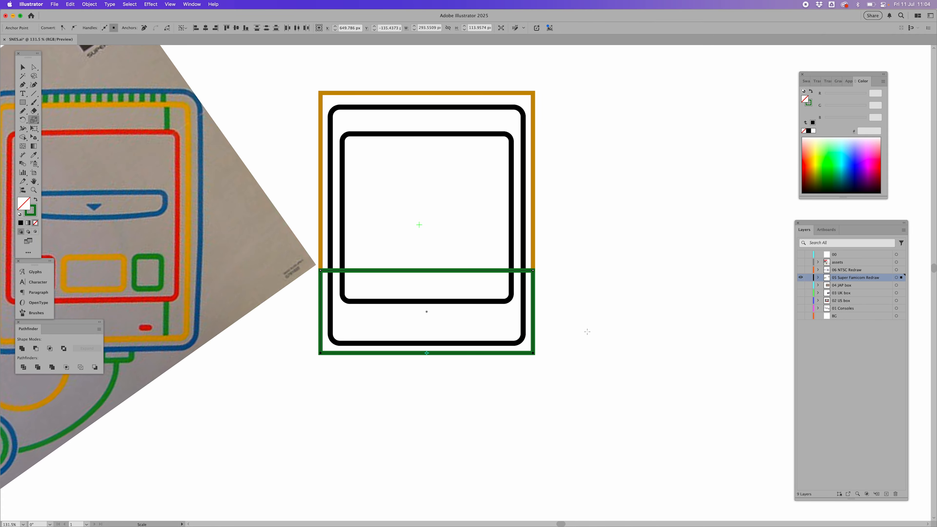
drag(588, 332, 583, 335)
key(z)
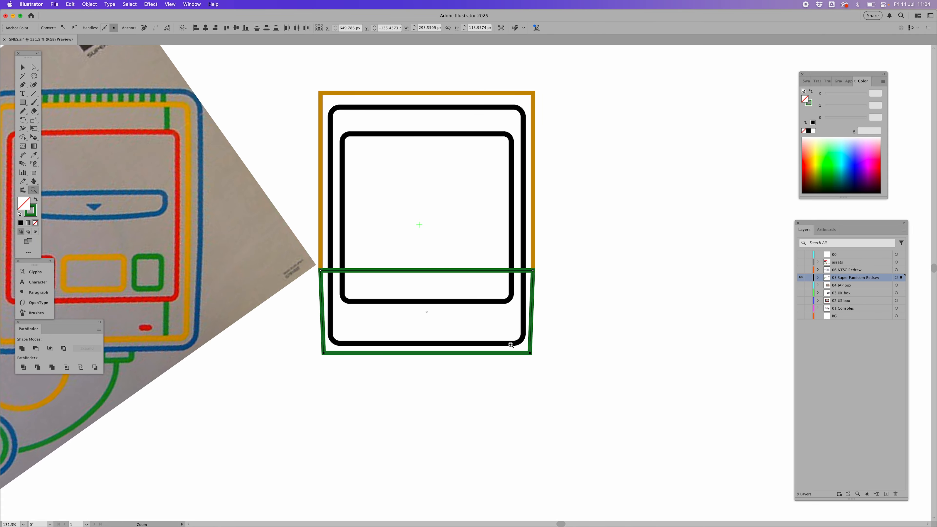
mouse_move(509, 346)
mouse_down()
mouse_move(545, 341)
mouse_move(515, 338)
mouse_up()
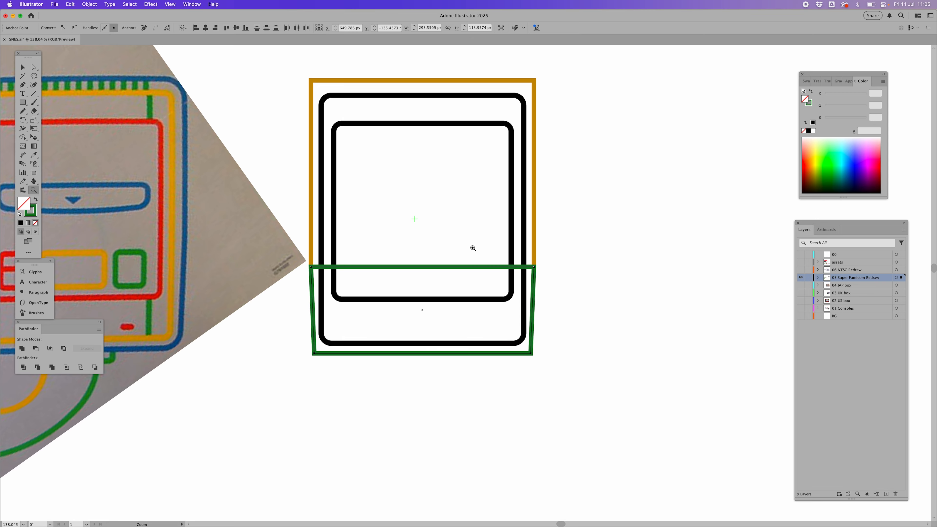
Step: Merge the orange rectangle and the tapered green shape into a single outline with the Shape Builder
key(v)
key(shift+m)
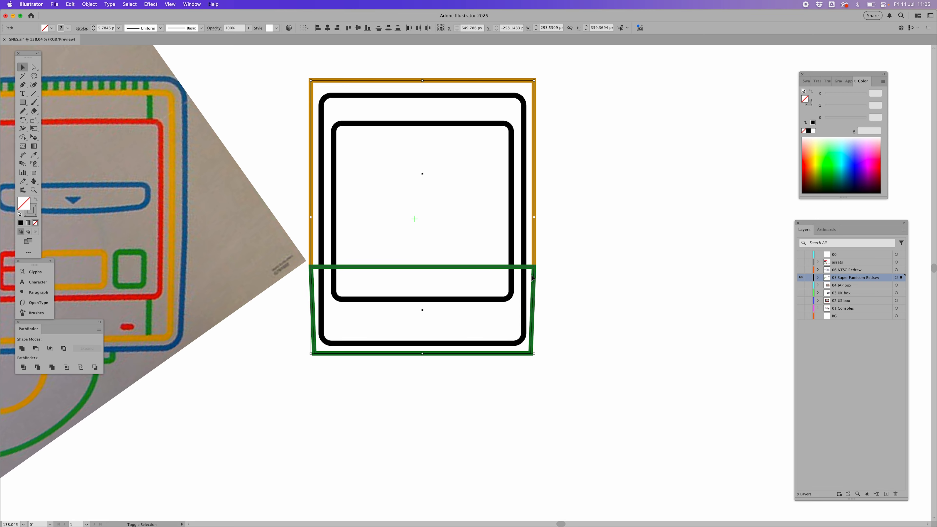
drag(532, 265, 529, 272)
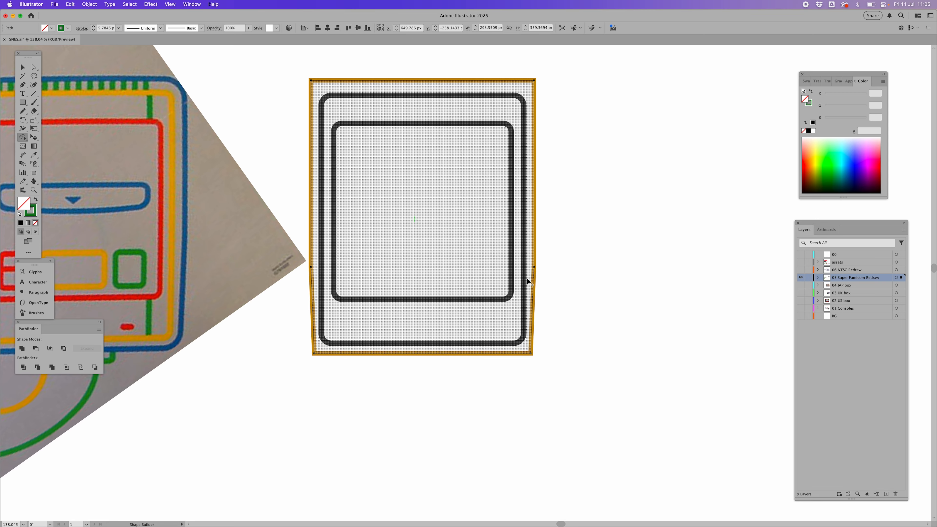
Step: Round the outer outline's four corners to about 20 px and its two side anchors to about 680 px
key(a)
scroll(589, 163, up, 2)
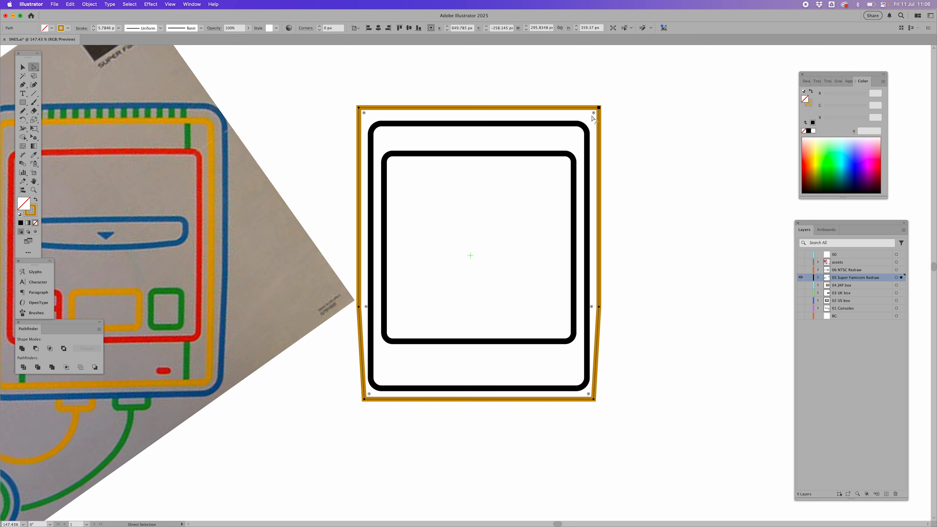
mouse_move(592, 118)
mouse_down()
mouse_move(523, 184)
mouse_move(605, 107)
mouse_up()
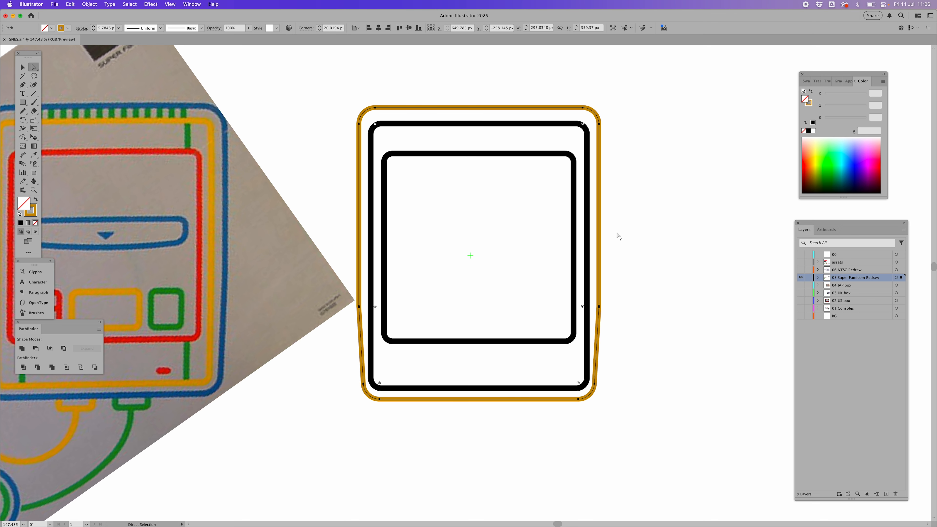
click(598, 307)
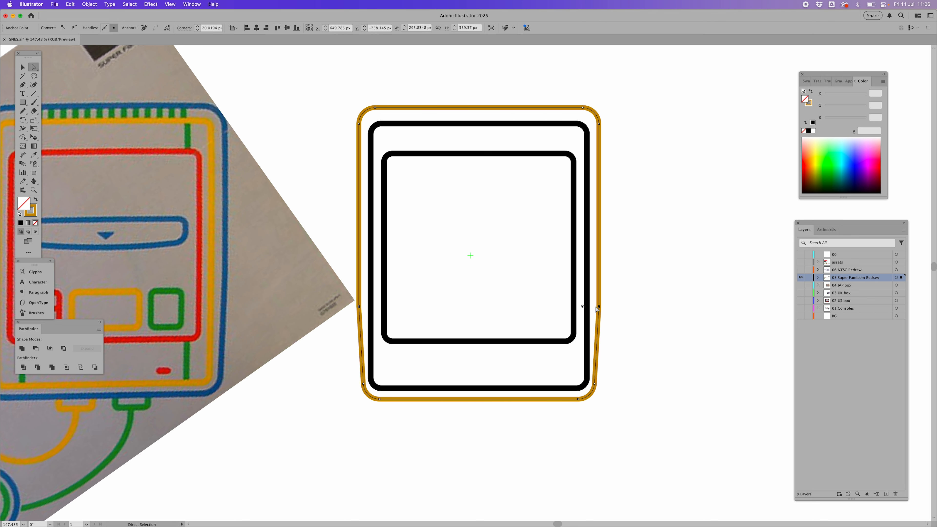
shift+click(359, 307)
drag(375, 307, 909, 265)
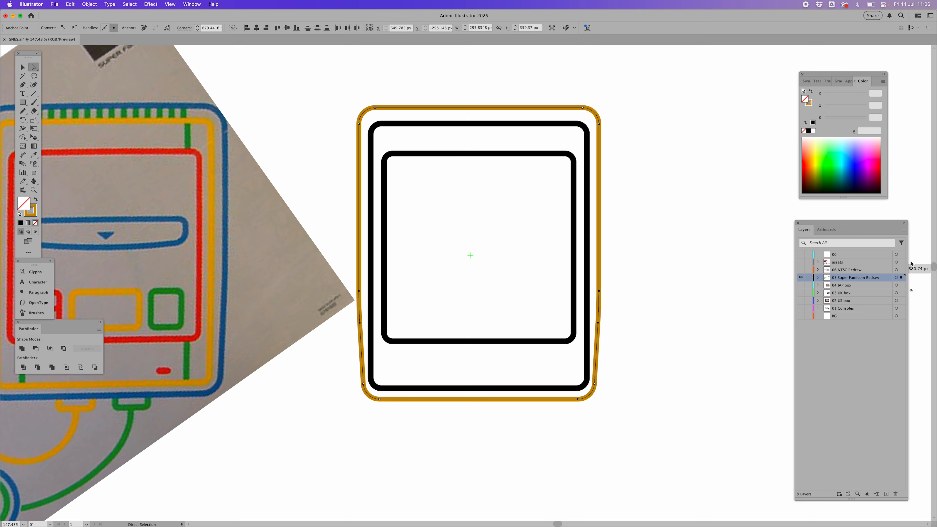
scroll(495, 288, down, 5)
drag(286, 289, 3, 267)
key(super+shift+a)
Step: Scale the middle rectangle horizontally to about 99% of its width, keeping its height
key(v)
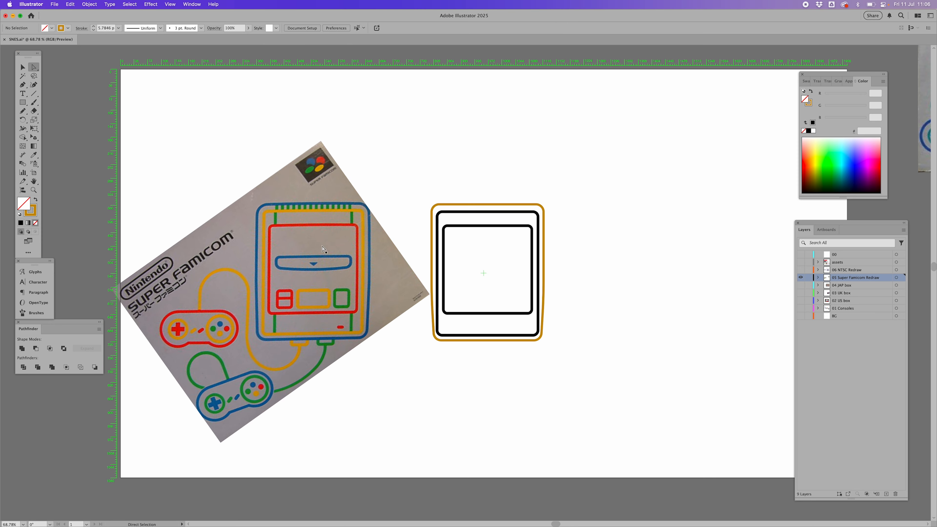
scroll(491, 231, up, 4)
click(566, 202)
key(s)
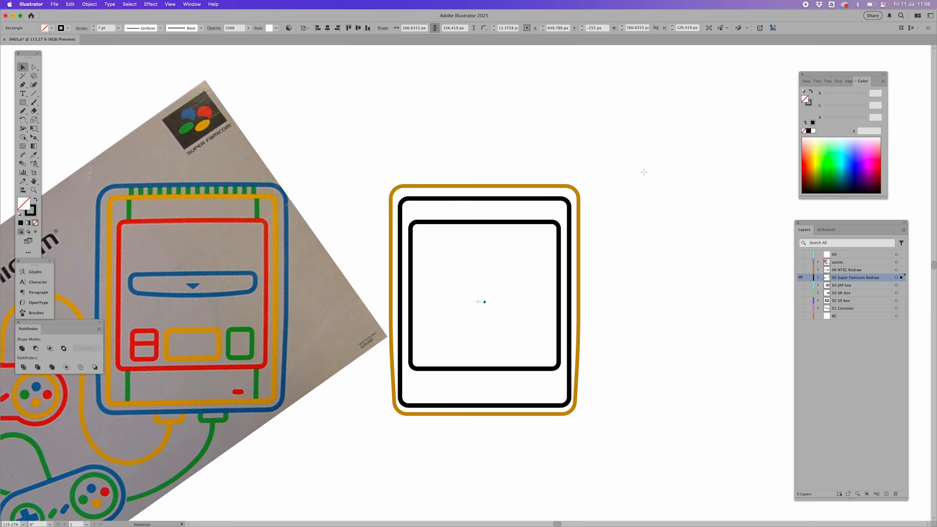
drag(643, 172, 642, 175)
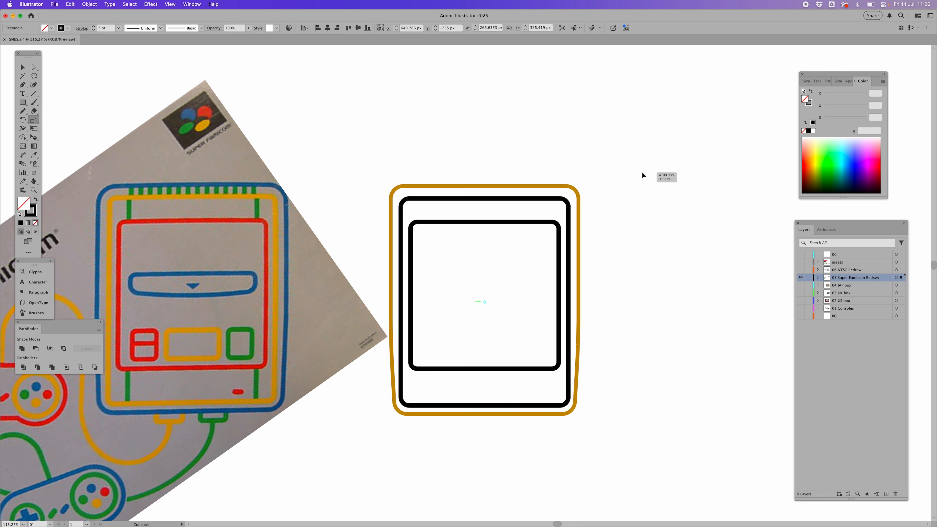
drag(642, 175, 642, 175)
scroll(572, 285, down, 3)
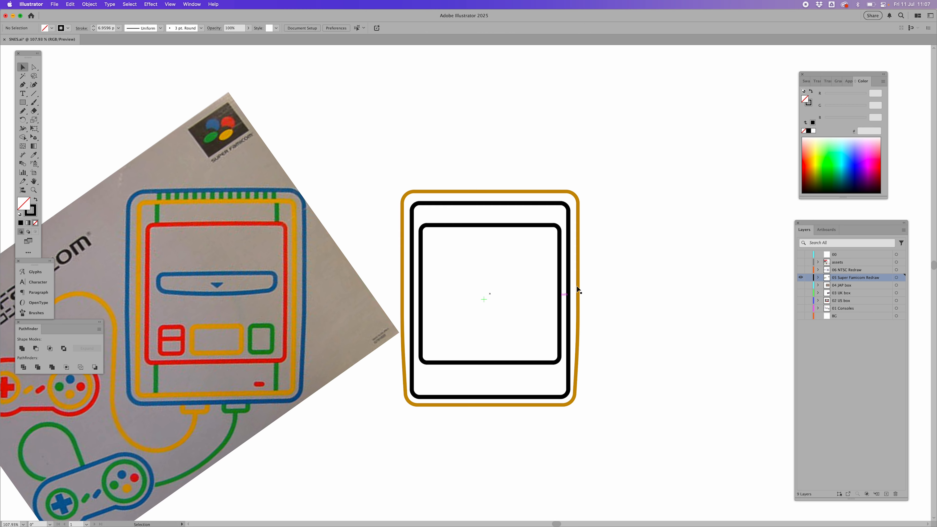
key(super+shift+a)
key(v)
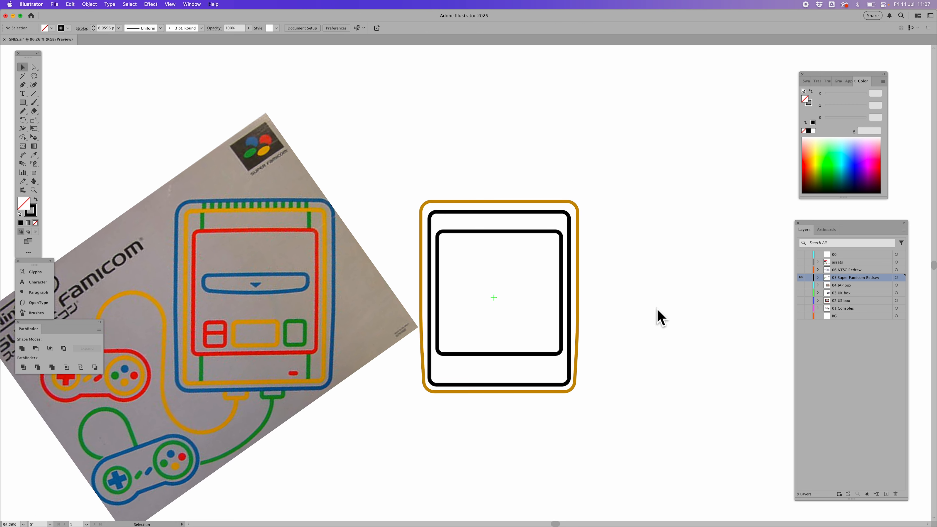
Step: Copy the middle rectangle's black stroke to the outer outline with the Eyedropper and set both strokes to 7 pt
drag(522, 274, 522, 272)
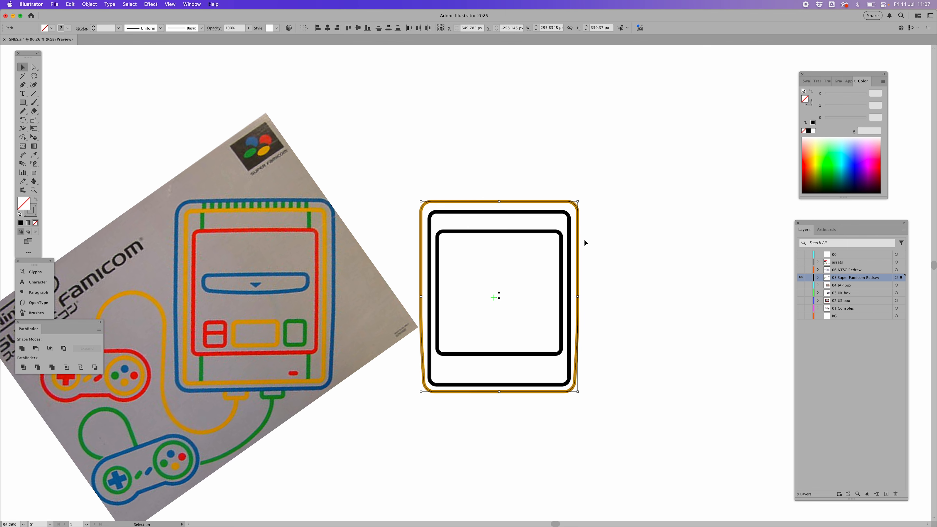
key(i)
click(570, 219)
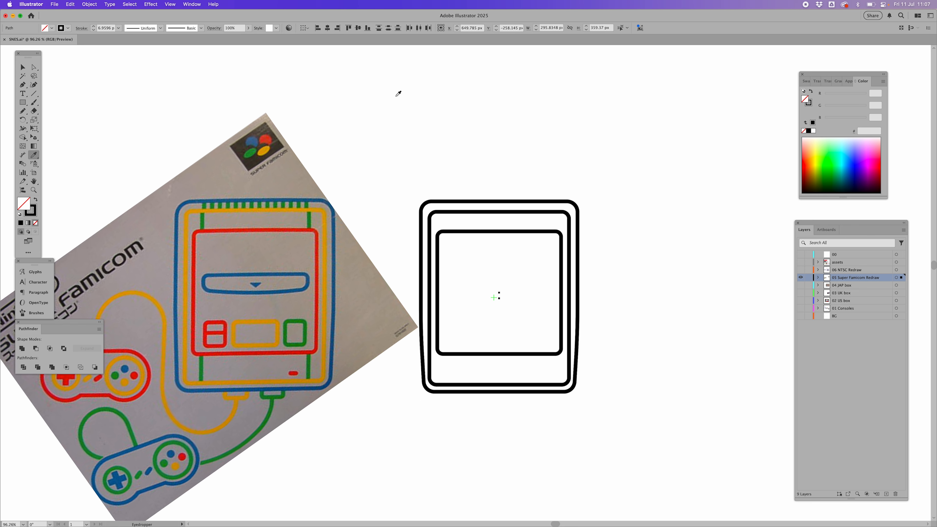
double_click(111, 28)
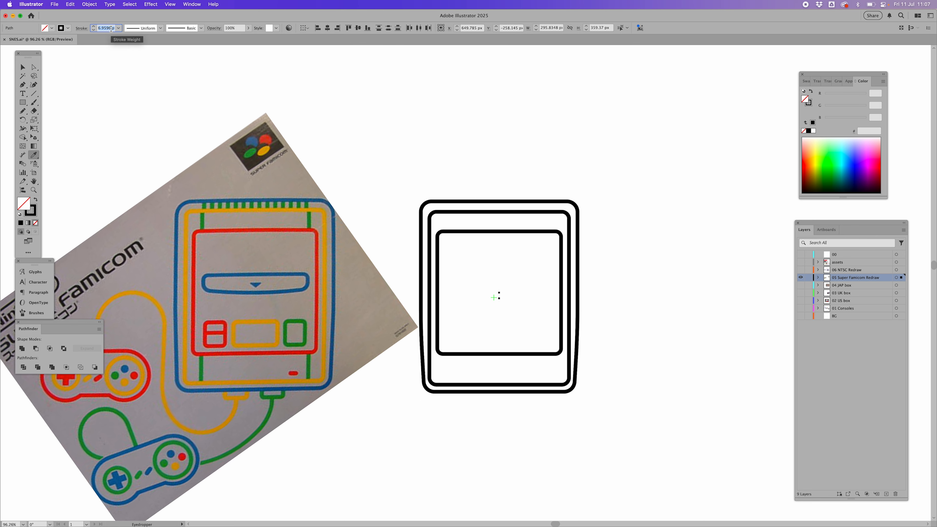
text(7)
key(Return)
key(a)
click(609, 330)
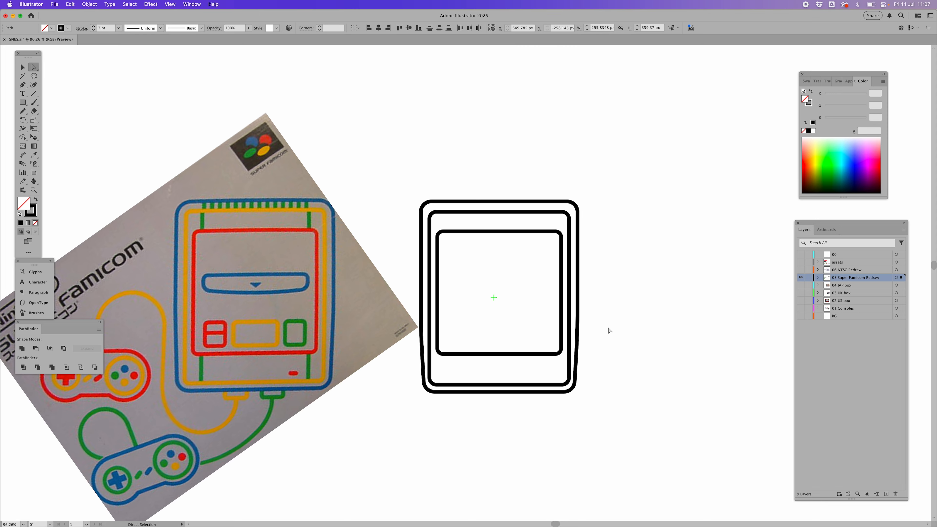
Step: Narrow the middle rectangle to about 261 px wide with the Scale tool to even its gap to the outer outline
key(z)
drag(327, 383, 693, 386)
key(v)
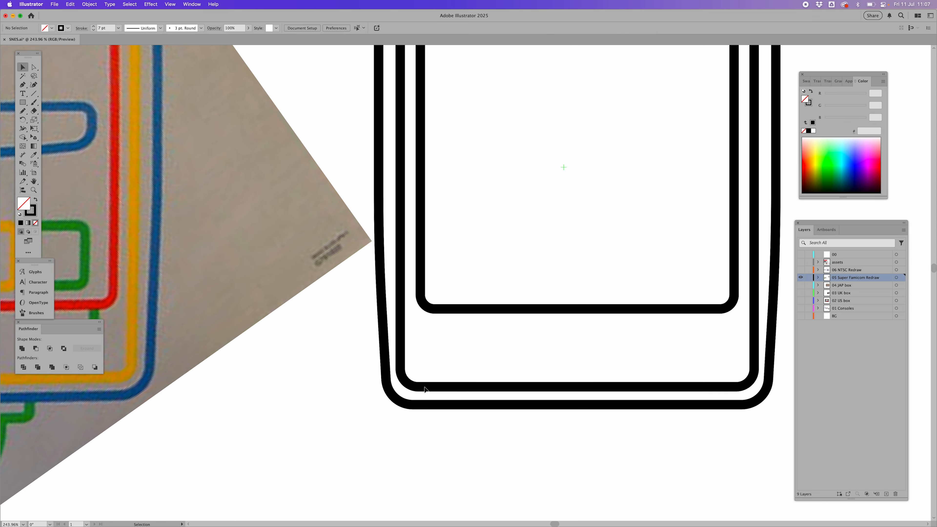
click(425, 389)
key(z)
drag(581, 394, 421, 394)
key(s)
drag(708, 126, 706, 121)
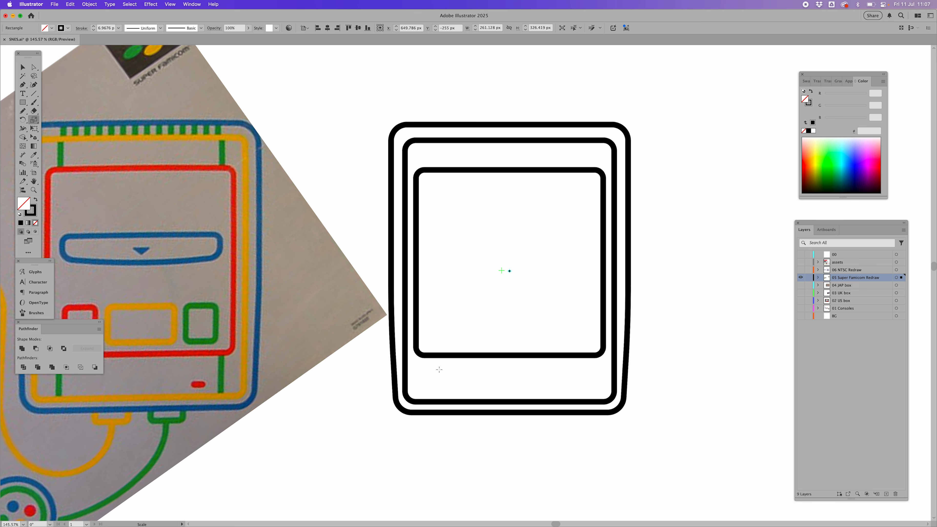
Step: Place the console outlines over the box photo and draw rounded rectangles over its red, yellow and green button blocks
key(v)
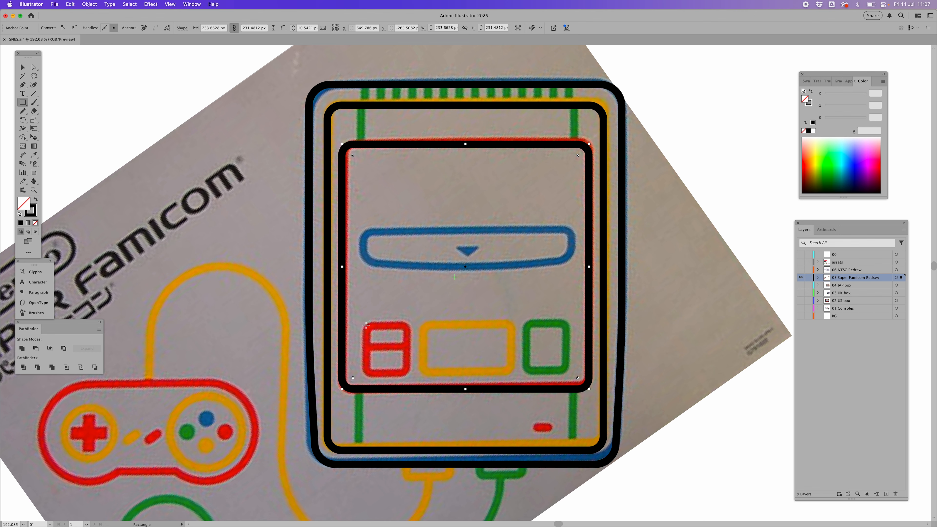
drag(367, 326, 405, 373)
key(a)
drag(399, 331, 479, 338)
click(426, 319)
key(v)
Step: Draw a horizontal divider about 37 px long across the red button block and match its stroke to the rectangle's with the Eyedropper
key(super+space)
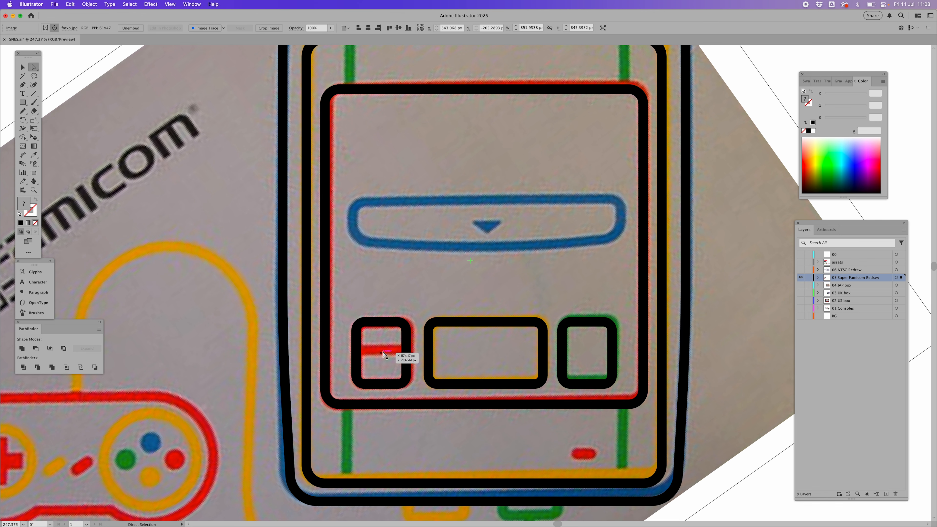
click(404, 350)
key(i)
click(403, 321)
key(z)
drag(431, 317, 341, 320)
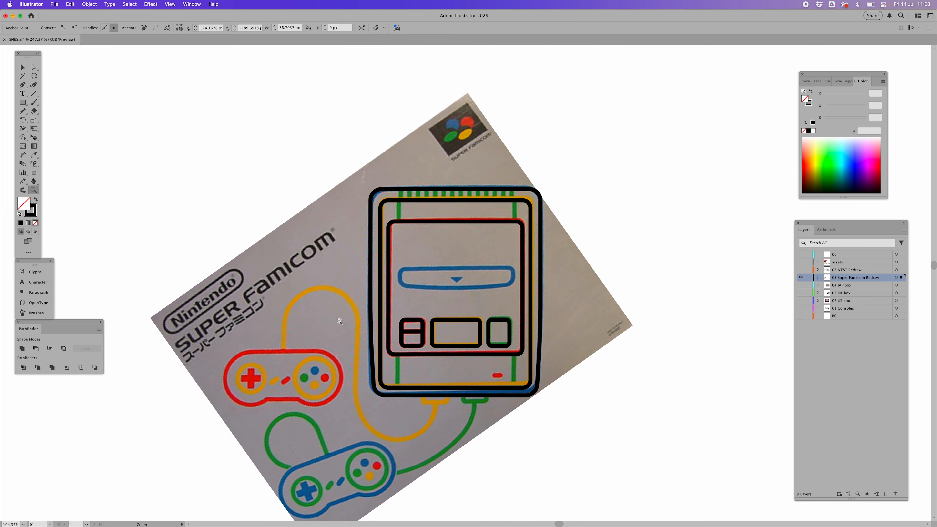
drag(424, 320, 482, 327)
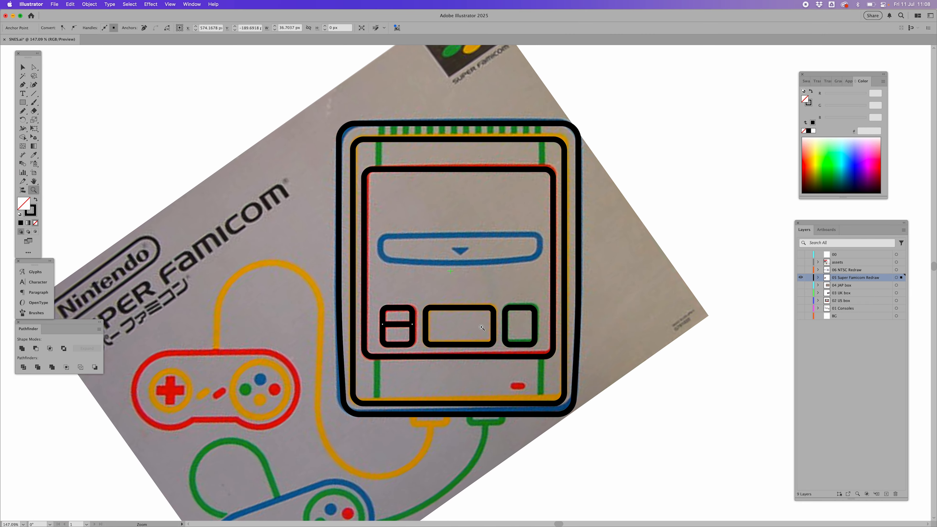
Step: Draw a vertical line about 58 px long over the lower green line and duplicate it onto the matching green line about 204 px away
key(p)
click(377, 357)
click(377, 403)
key(a)
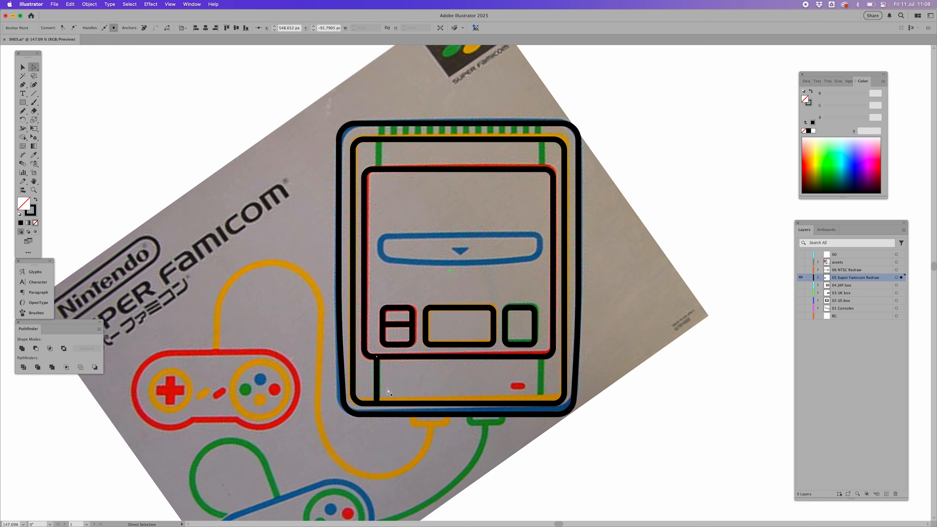
key(v)
scroll(388, 392, up, 3)
drag(374, 383, 600, 387)
Step: Group the red, yellow and green button block outlines together with the divider
click(454, 326)
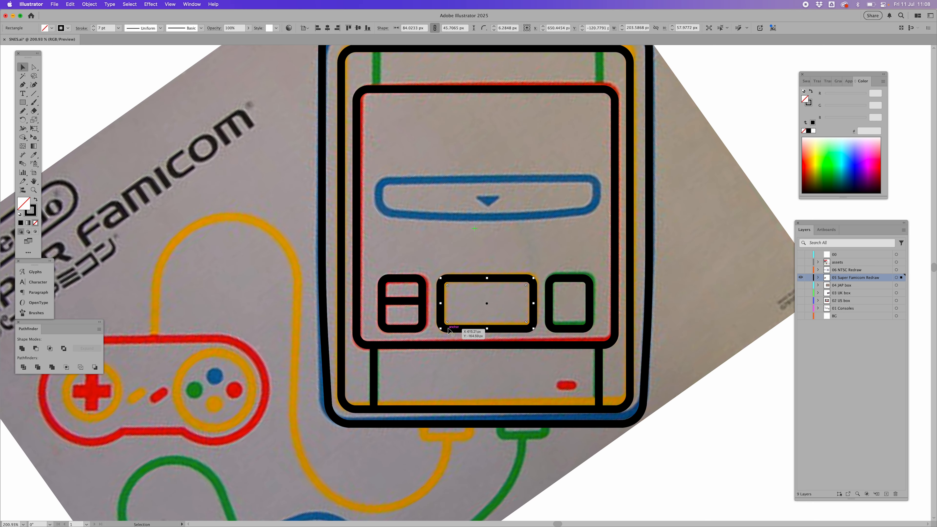
shift+click(420, 331)
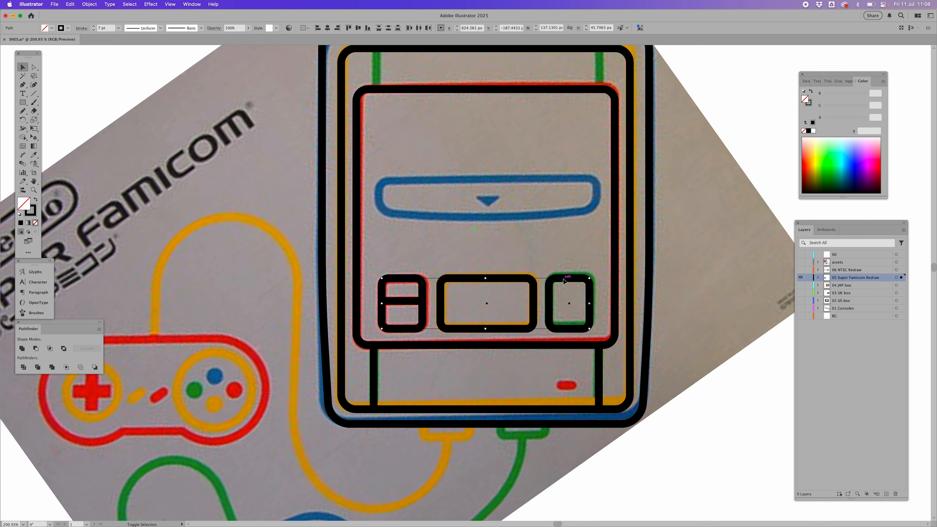
key(super+g)
scroll(572, 282, down, 3)
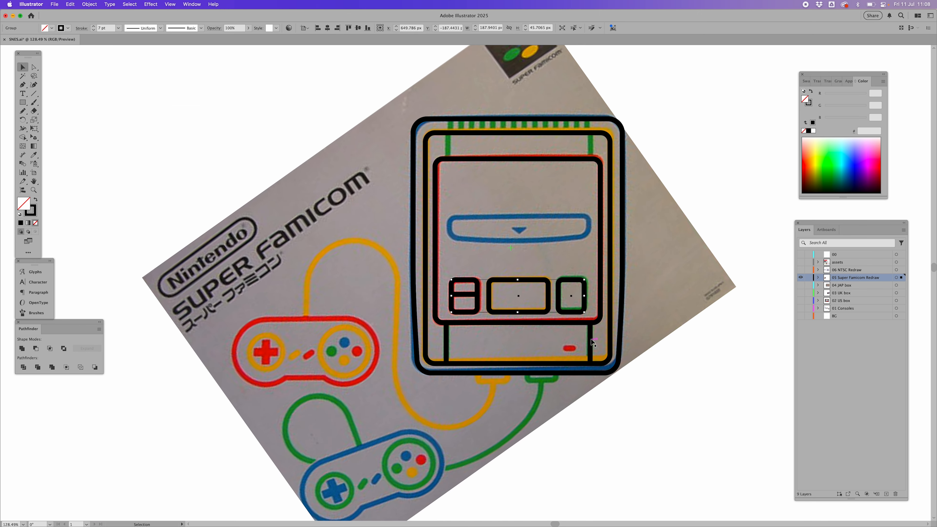
Step: Duplicate the pair of lower vertical lines onto the green lines above the inner rectangle, starting at the middle rectangle's upper edge
click(447, 338)
key(super+space)
drag(559, 318, 584, 372)
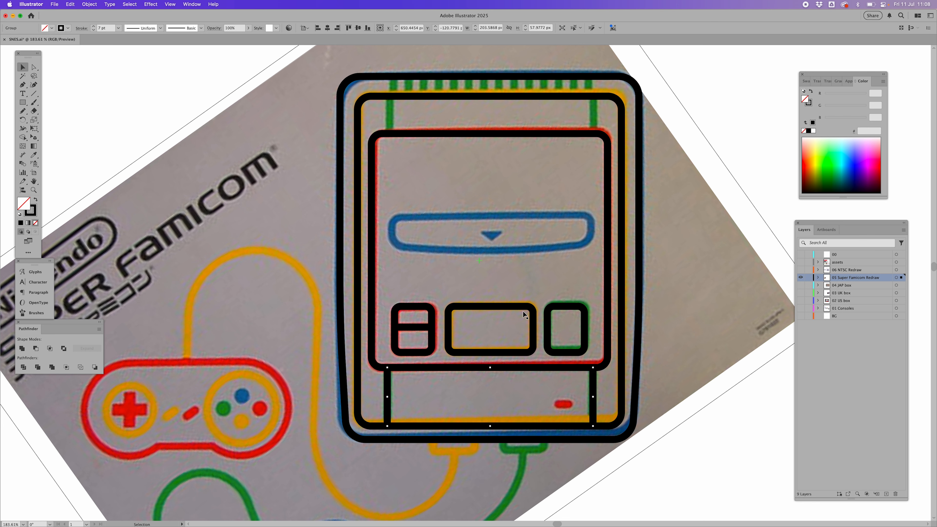
scroll(417, 207, up, 3)
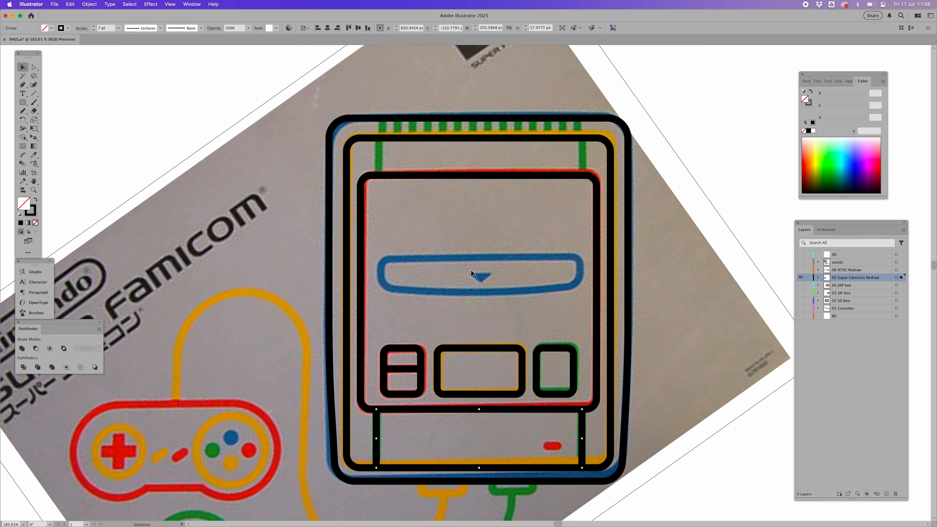
scroll(476, 277, down, 3)
drag(469, 364, 452, 163)
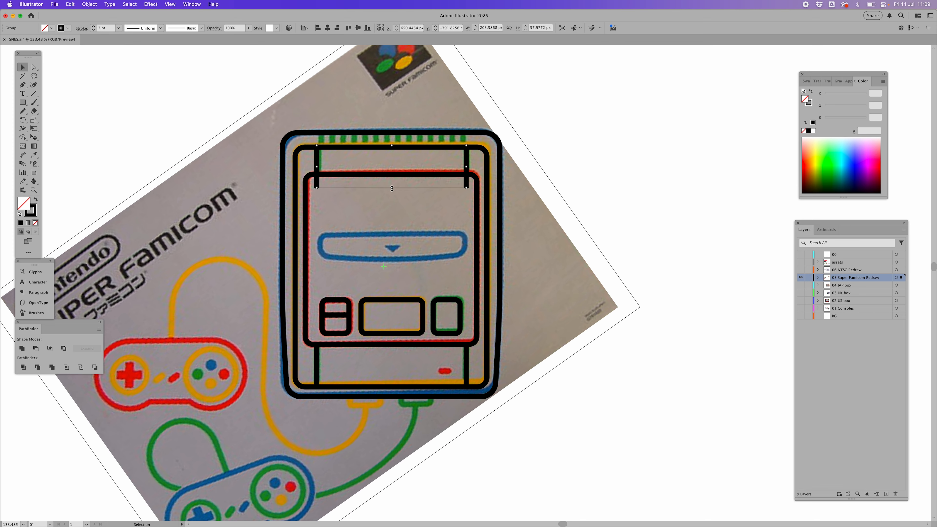
Step: Draw a vertical line about 18 px long over the first green vent bar, joining the outer outline to the middle rectangle
key(z)
scroll(466, 141, up, 5)
scroll(465, 142, down, 2)
scroll(228, 176, up, 2)
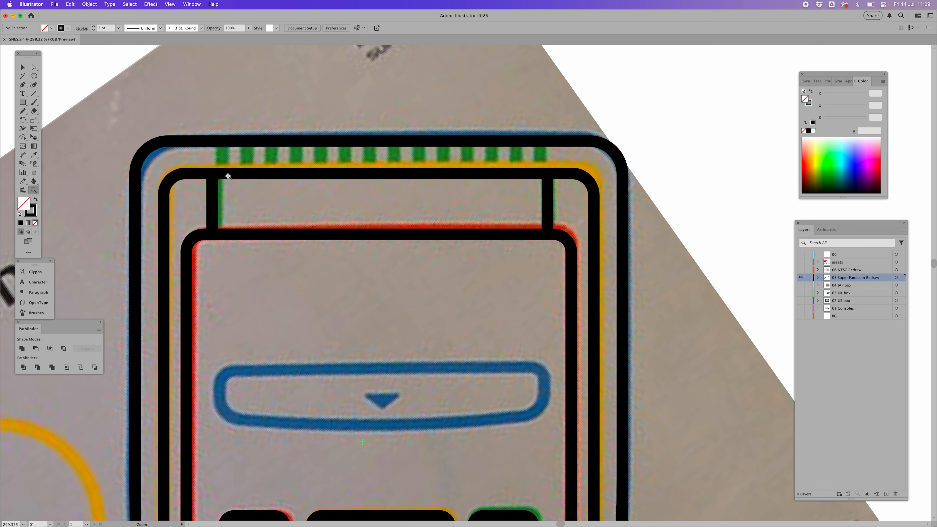
key(p)
key(v)
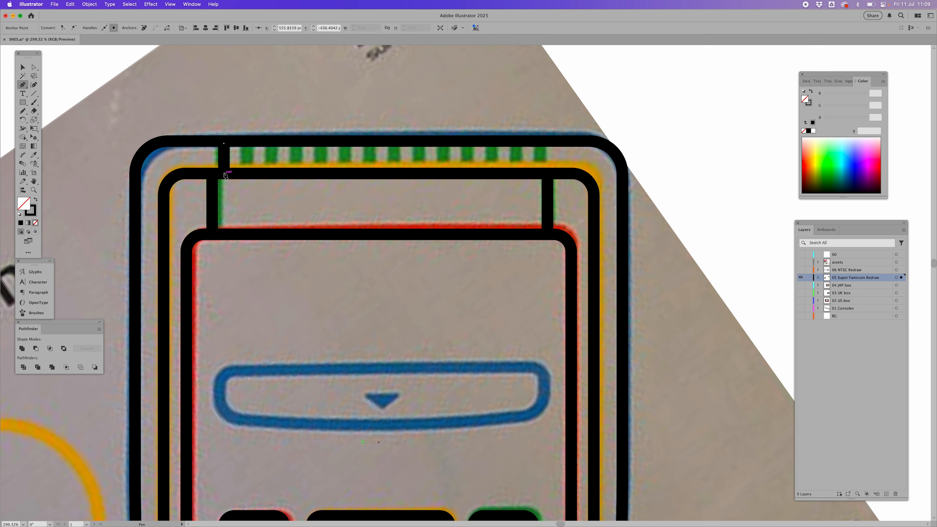
click(225, 158)
drag(226, 158, 248, 158)
key(super+d)
key(super+d)
key(super+d)
key(super+d)
key(super+d)
key(super+d)
key(super+d)
key(super+d)
key(super+d)
key(super+d)
key(super+d)
key(super+d)
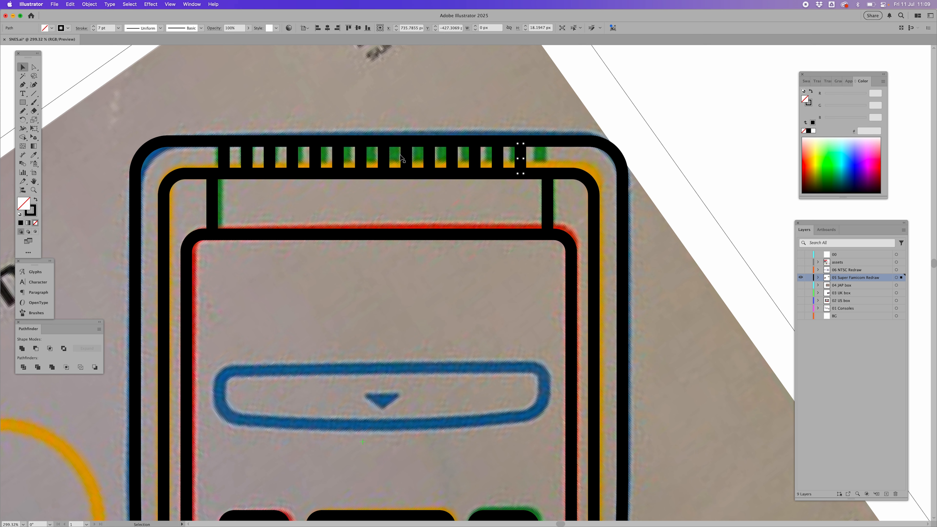
key(super+z)
key(super+z)
key(super+z)
key(super+z)
key(super+z)
key(super+z)
key(super+z)
key(super+z)
key(super+z)
key(super+z)
key(super+z)
key(super+z)
key(super+z)
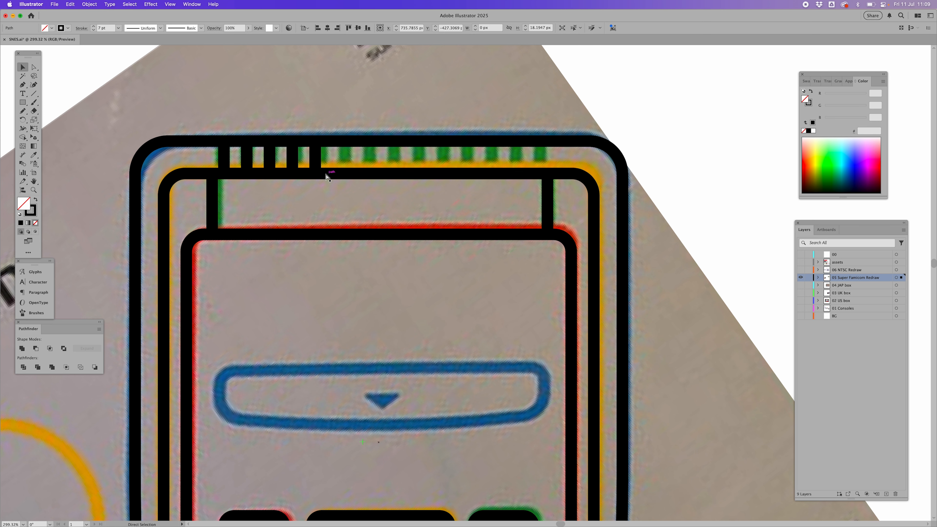
Step: Duplicate the first vent line onto the last green vent bar and blend the two lines with the Blend tool
click(226, 159)
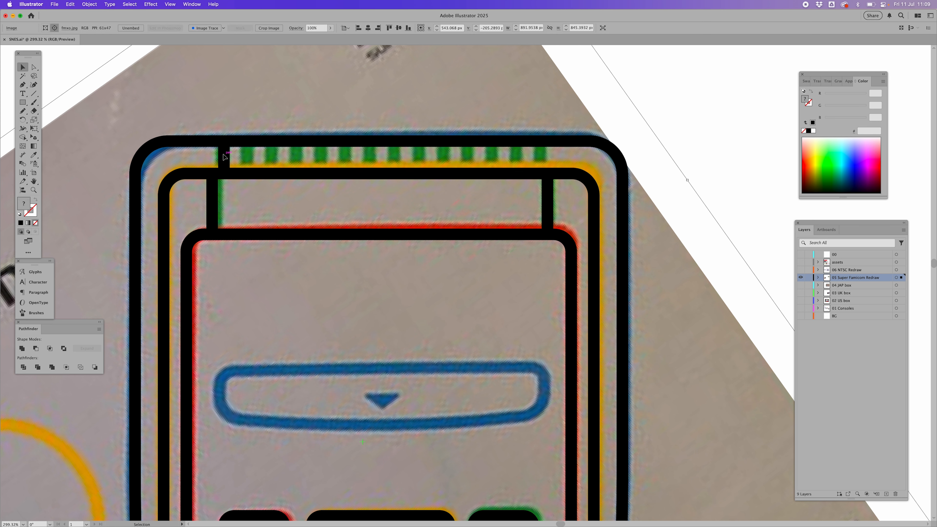
drag(226, 153, 541, 153)
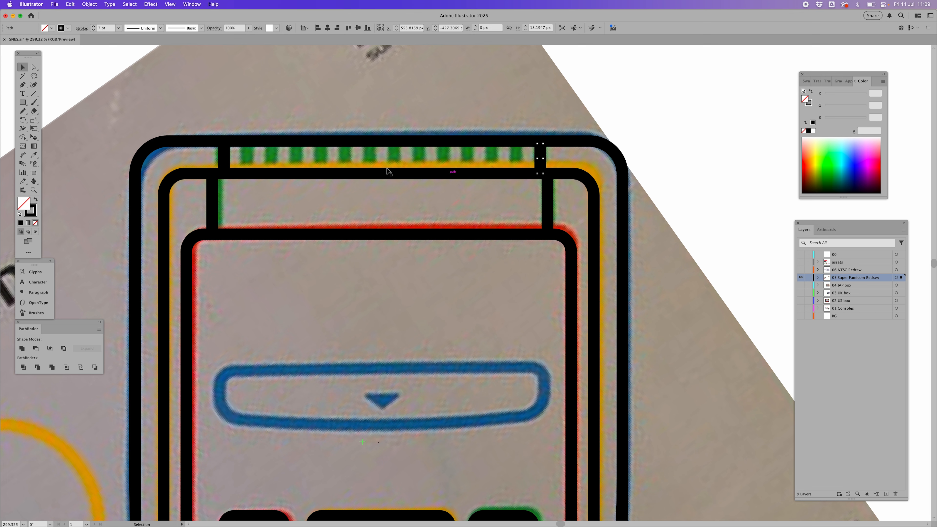
shift+click(224, 158)
drag(224, 158, 226, 157)
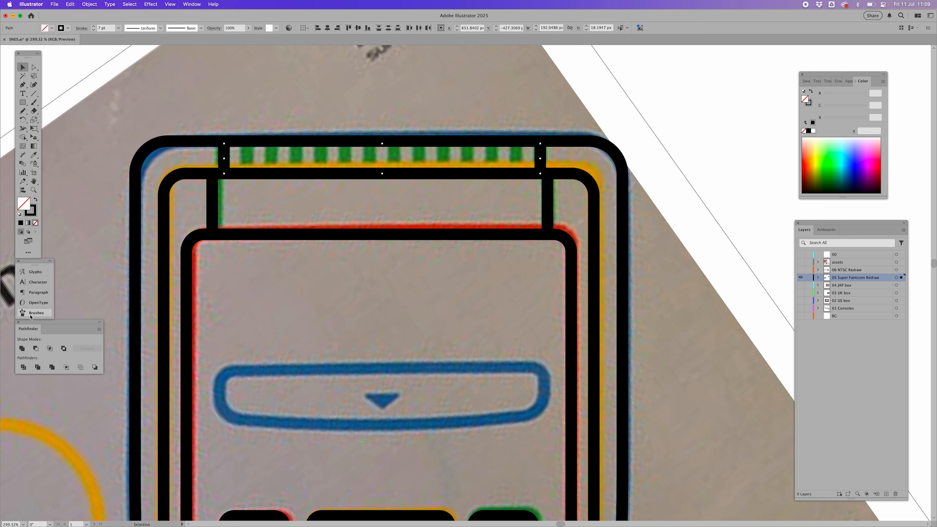
click(23, 165)
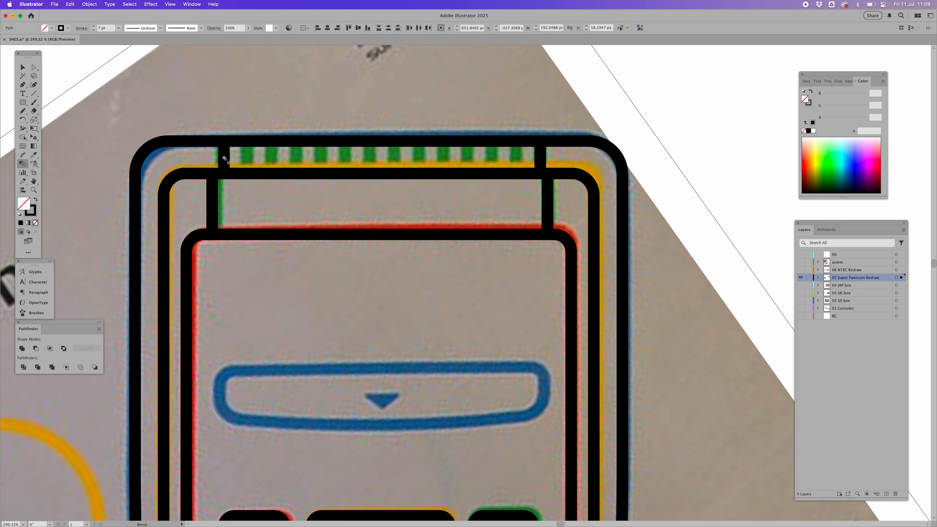
click(541, 157)
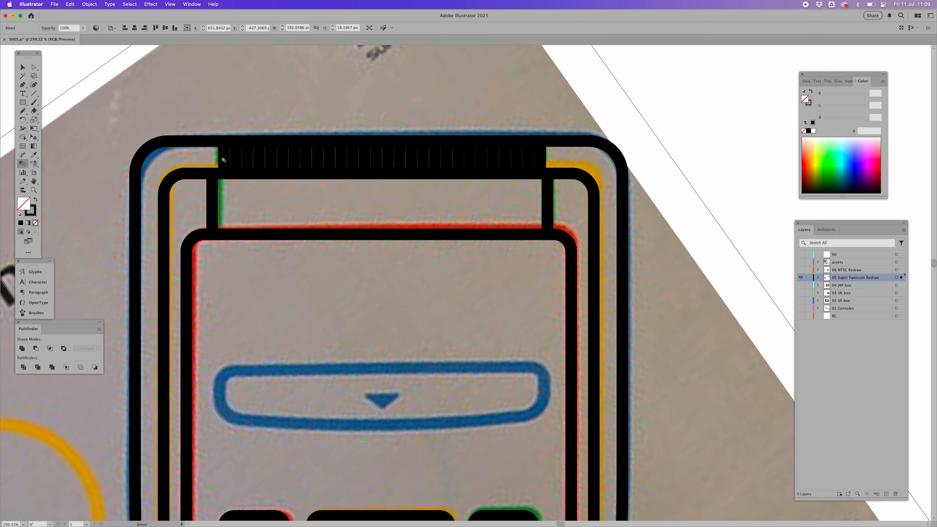
Step: Set the vent blend's spacing to Specified Steps with 12 steps
double_click(23, 165)
click(464, 243)
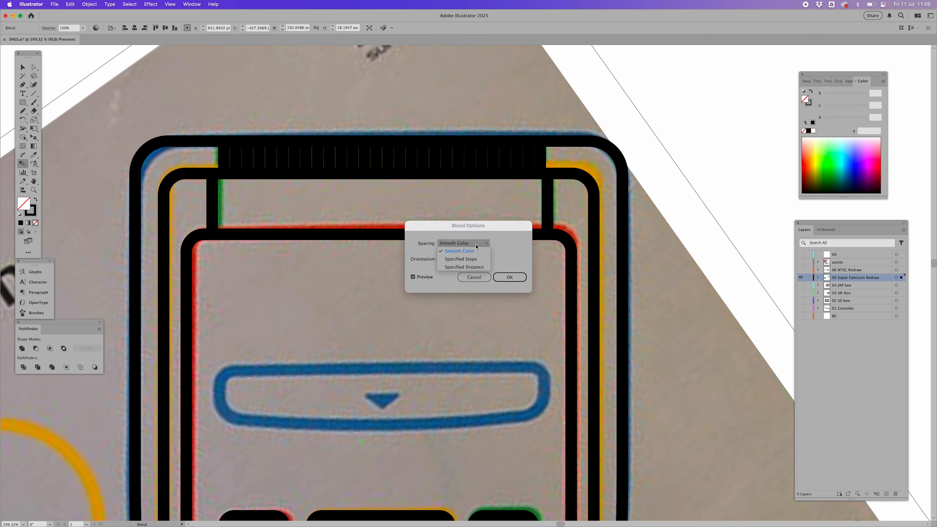
click(470, 259)
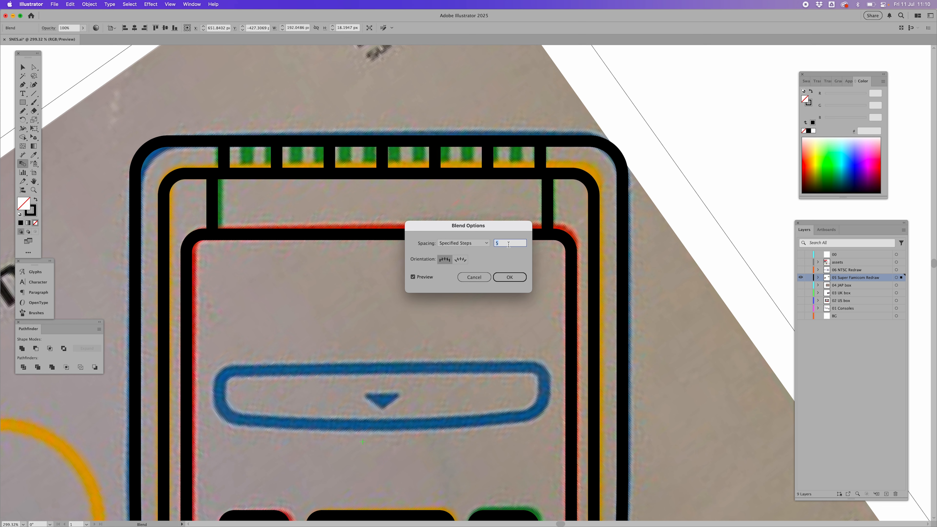
key(Up)
key(Up)
key(Up)
key(Up)
key(Up)
key(Up)
key(Up)
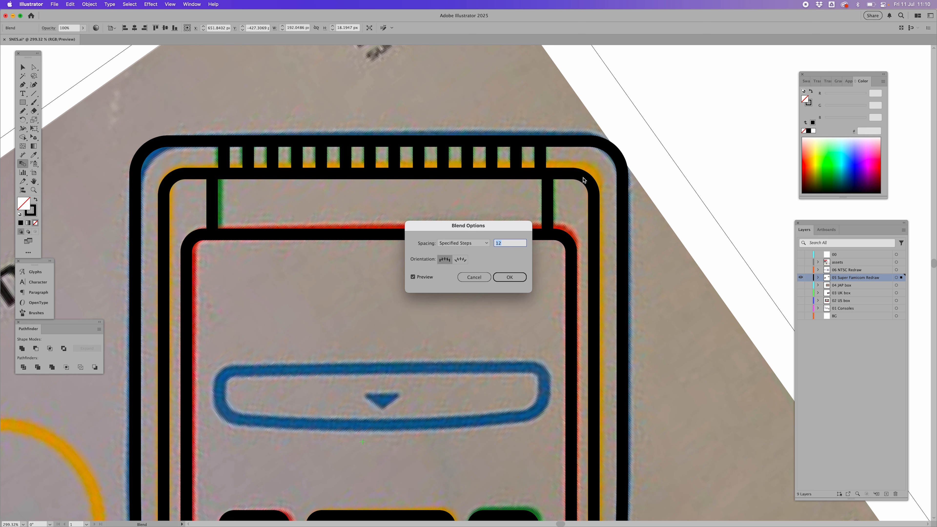
key(Return)
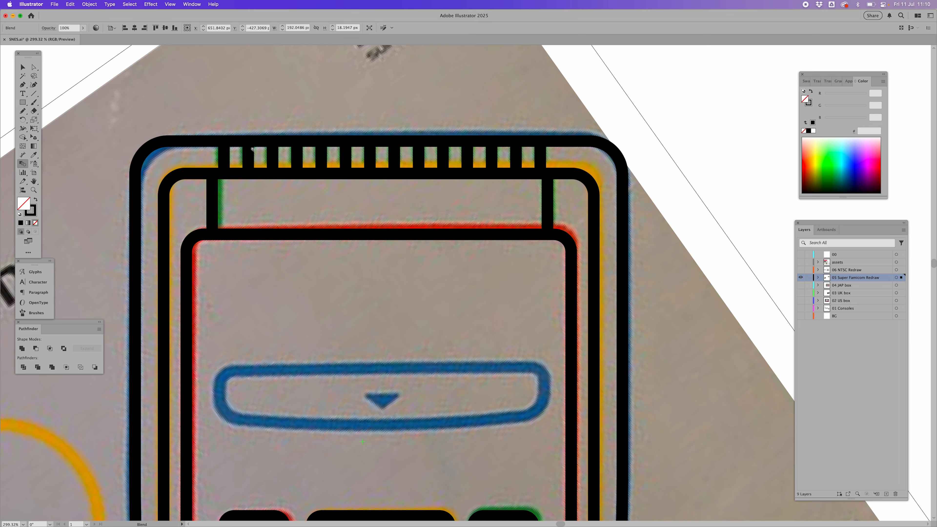
click(23, 69)
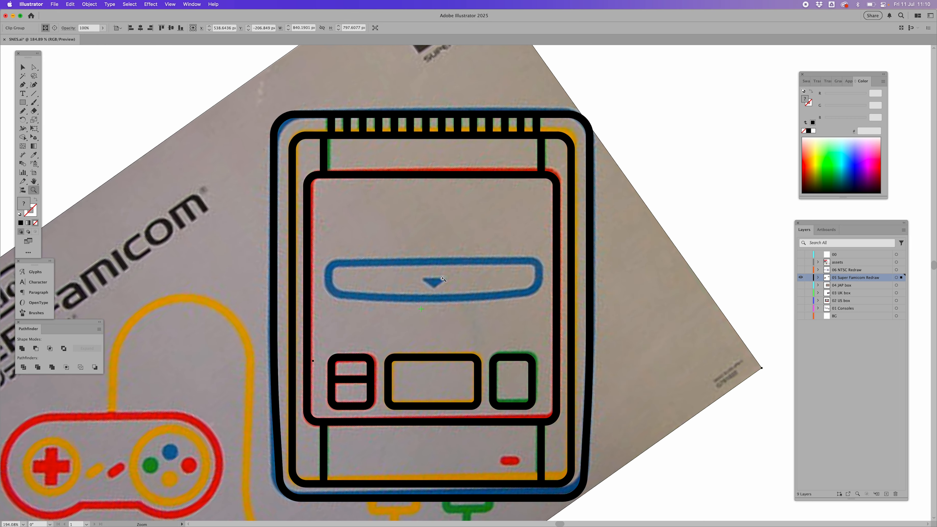
Step: Draw a horizontal line over the red power light below the button blocks and extend it to about 15 px long
scroll(466, 368, down, 2)
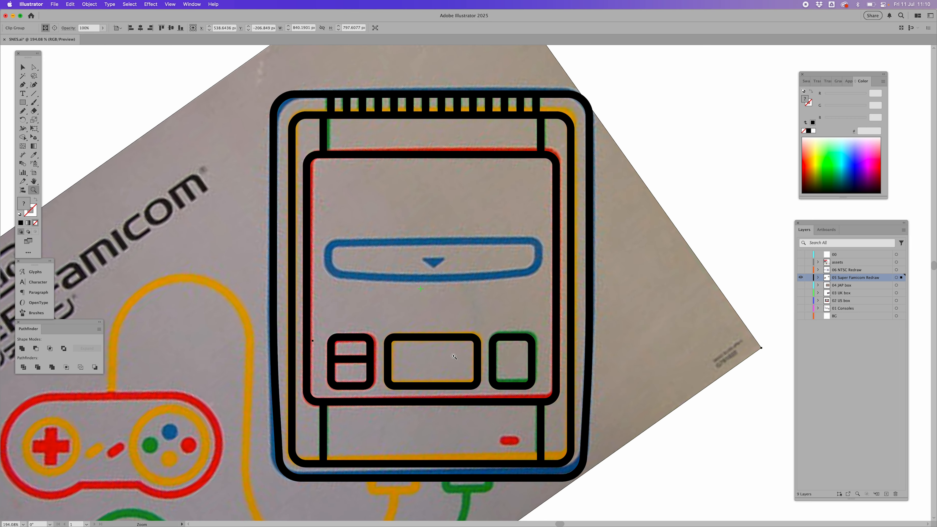
scroll(464, 354, down, 3)
scroll(517, 369, up, 5)
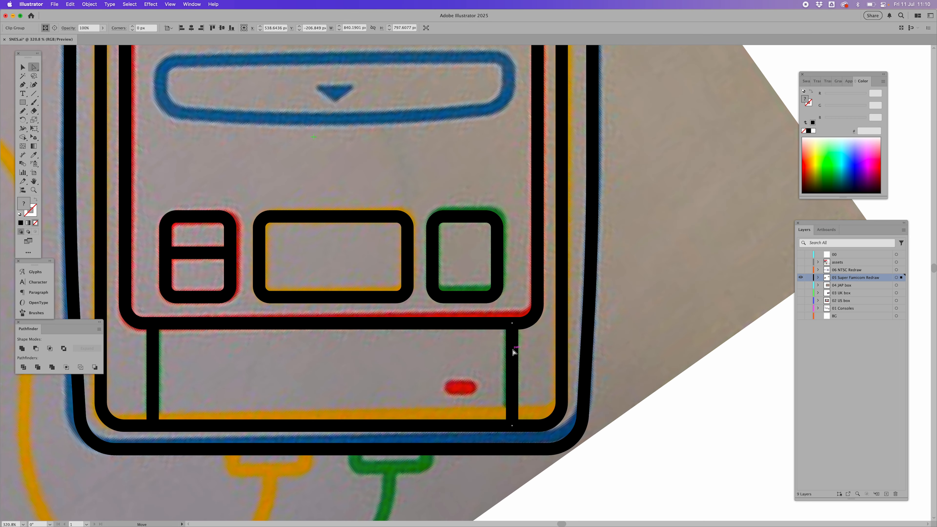
click(512, 350)
key(p)
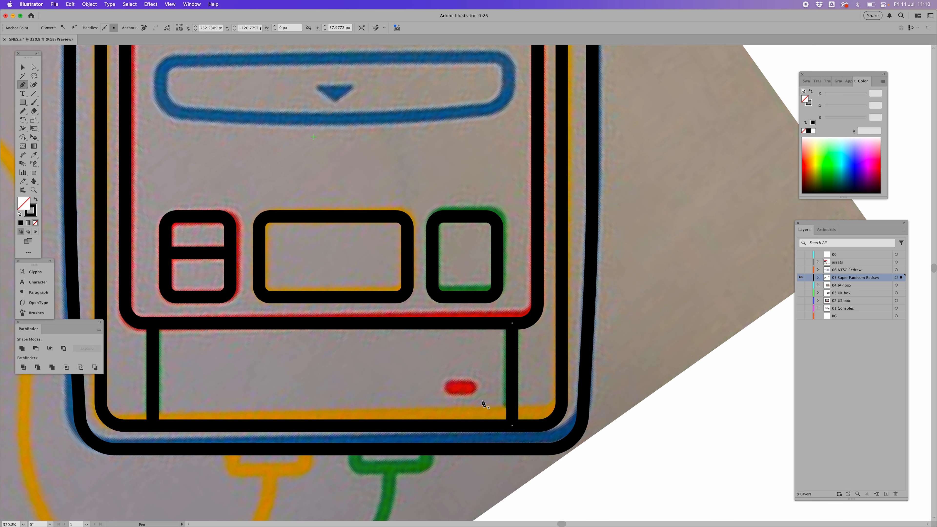
click(448, 388)
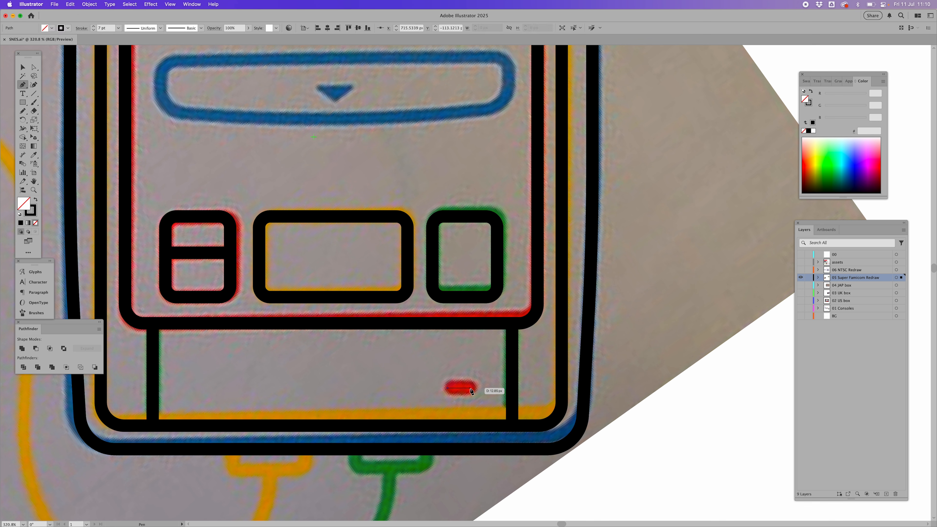
click(471, 387)
key(z)
key(a)
drag(465, 389, 479, 388)
key(v)
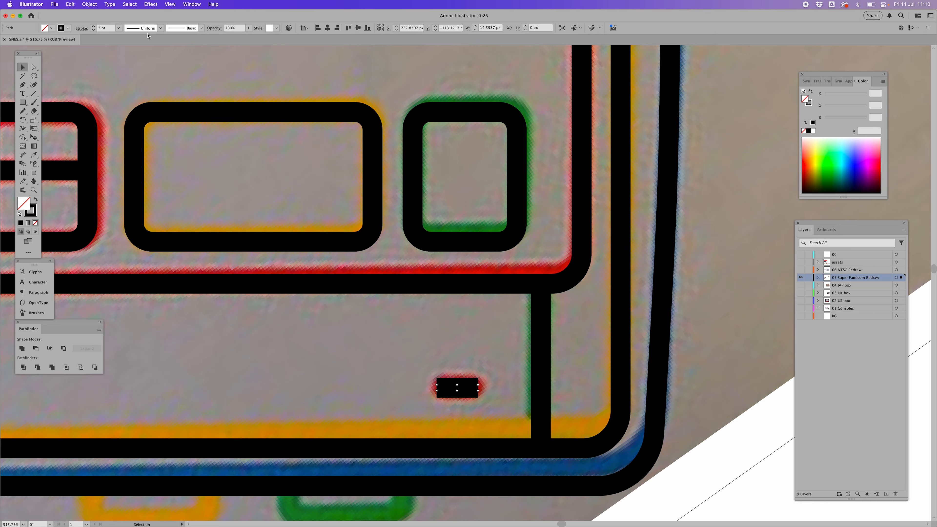
Step: Give the power light line round caps and shorten it to about 11 px to fit the red mark
click(82, 29)
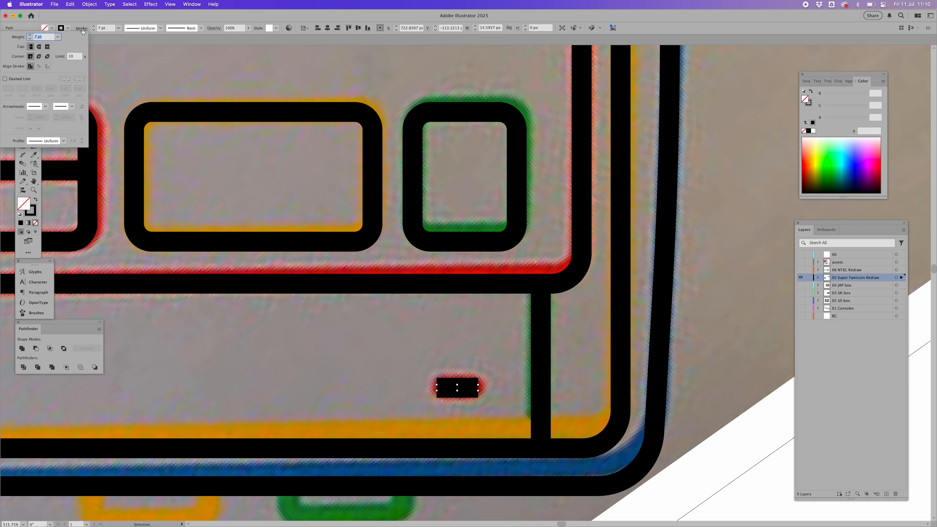
click(40, 48)
click(513, 411)
key(a)
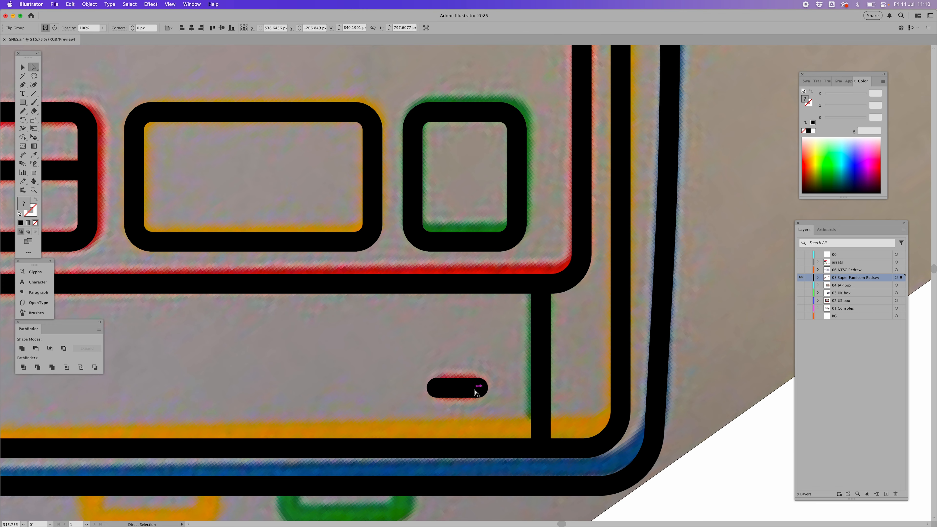
click(478, 390)
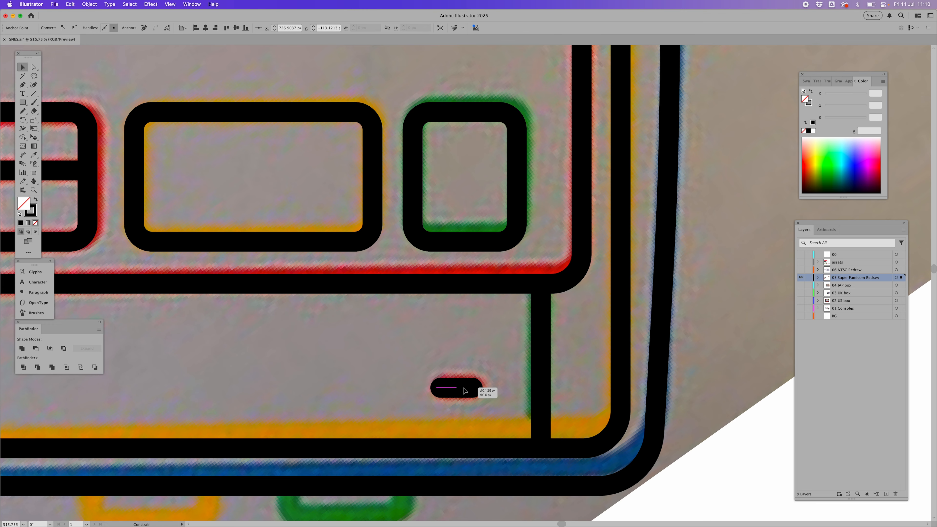
key(z)
drag(494, 386, 419, 387)
Step: Draw a rectangle about 195 by 32 px over the blue cartridge slot
drag(339, 155, 434, 295)
key(m)
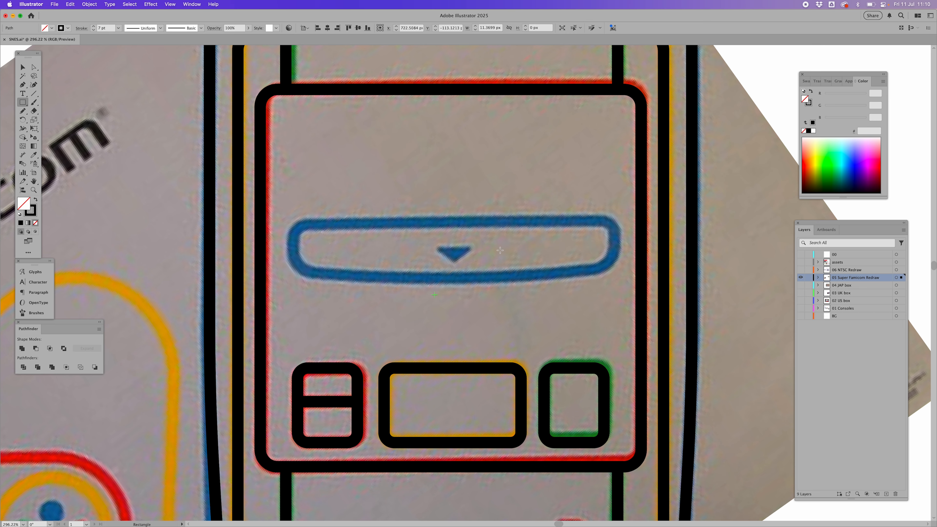
key(z)
drag(709, 222, 629, 229)
key(m)
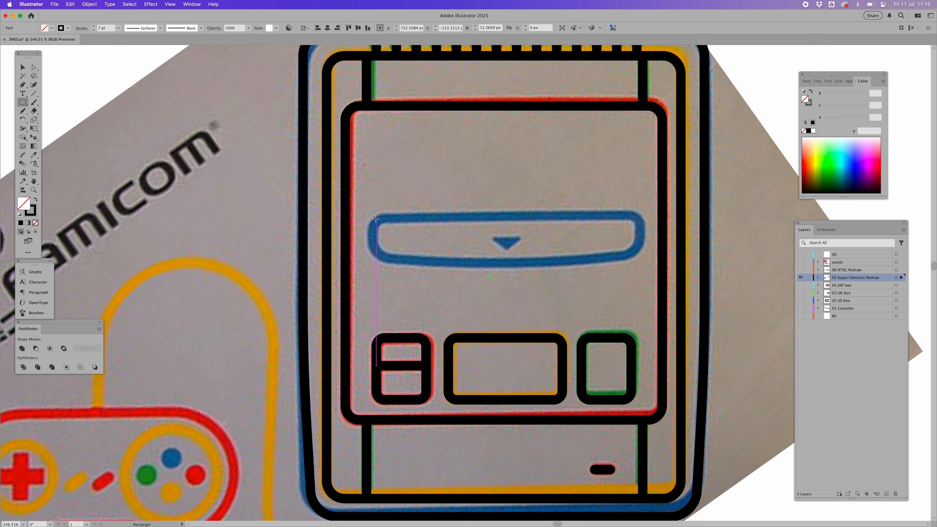
drag(373, 217, 637, 260)
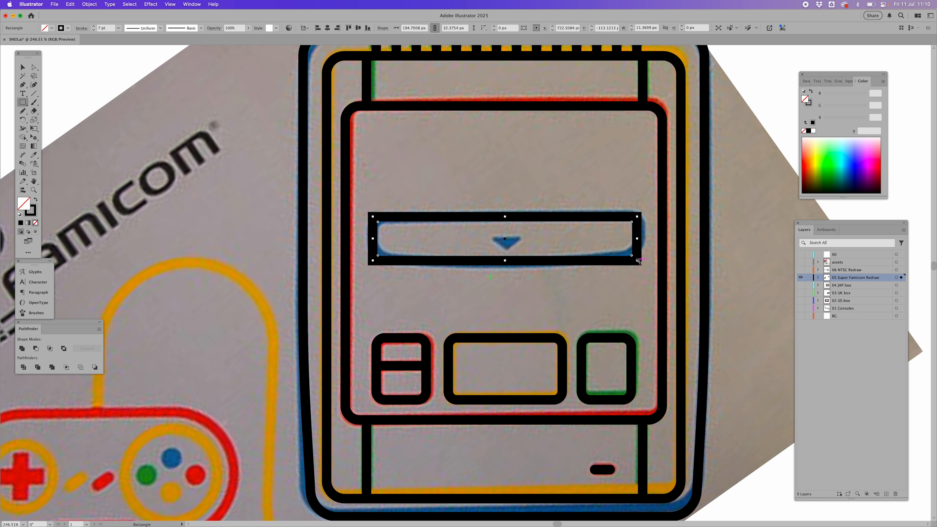
Step: Add an anchor point at the middle of the slot rectangle's lower edge and move it about 6 px down to follow the blue curve
key(p)
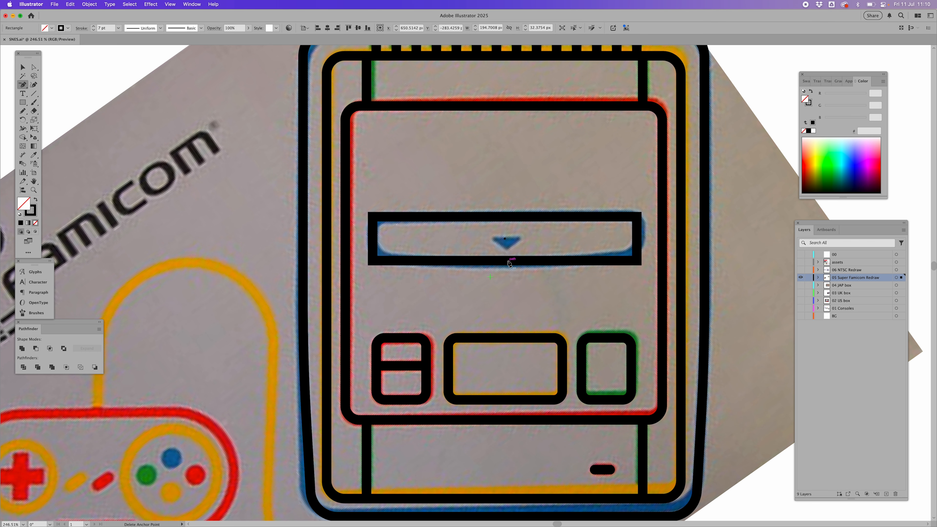
click(514, 263)
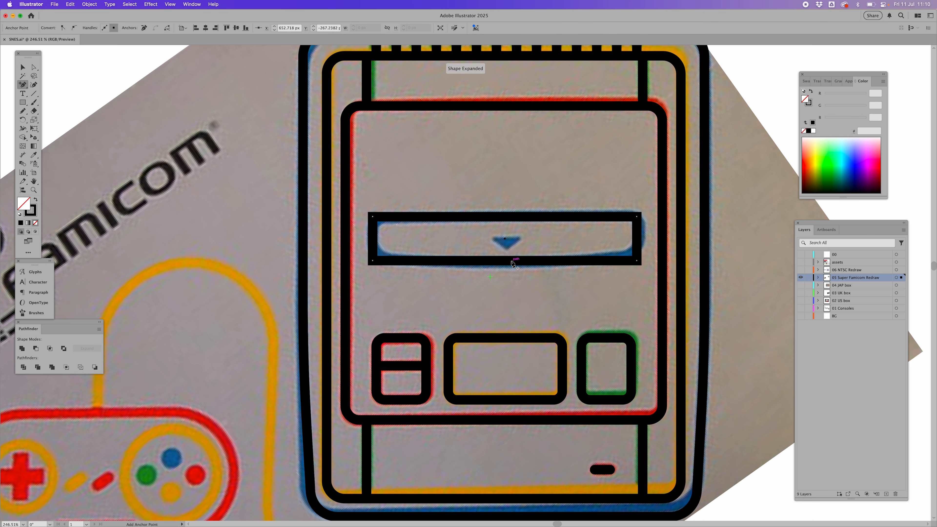
drag(514, 263, 512, 269)
key(z)
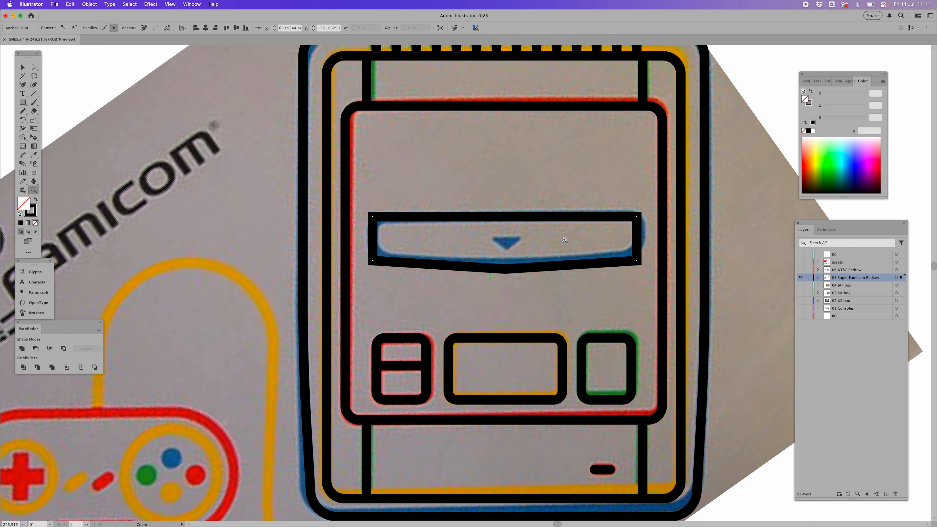
Step: Select all of the console line art without the box photo and recolour its strokes bright green (#05db23)
key(super+0)
key(v)
drag(701, 143, 525, 338)
shift+click(718, 274)
key(z)
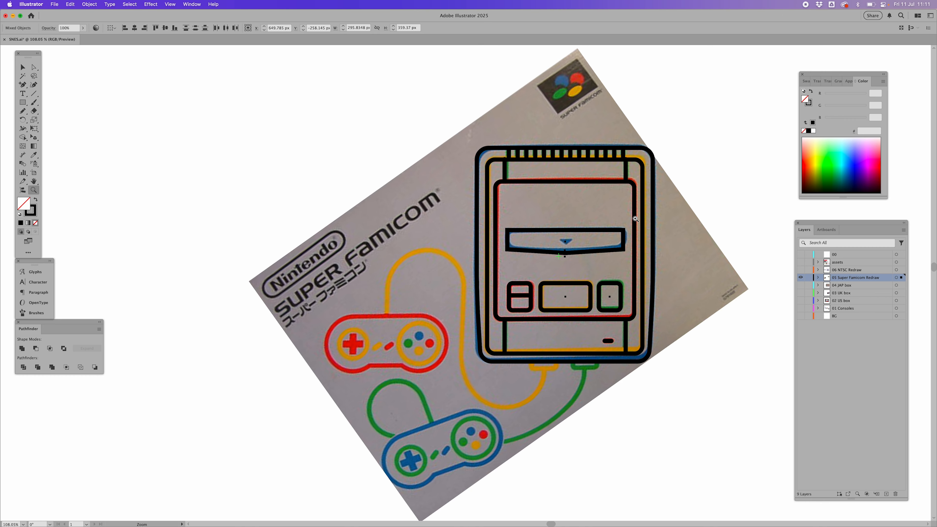
click(636, 219)
double_click(31, 216)
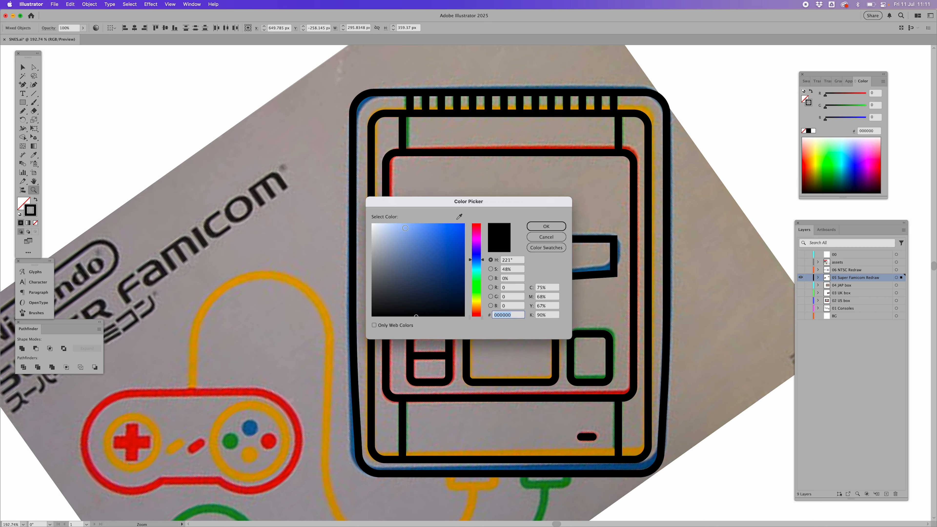
drag(472, 275, 476, 283)
click(462, 237)
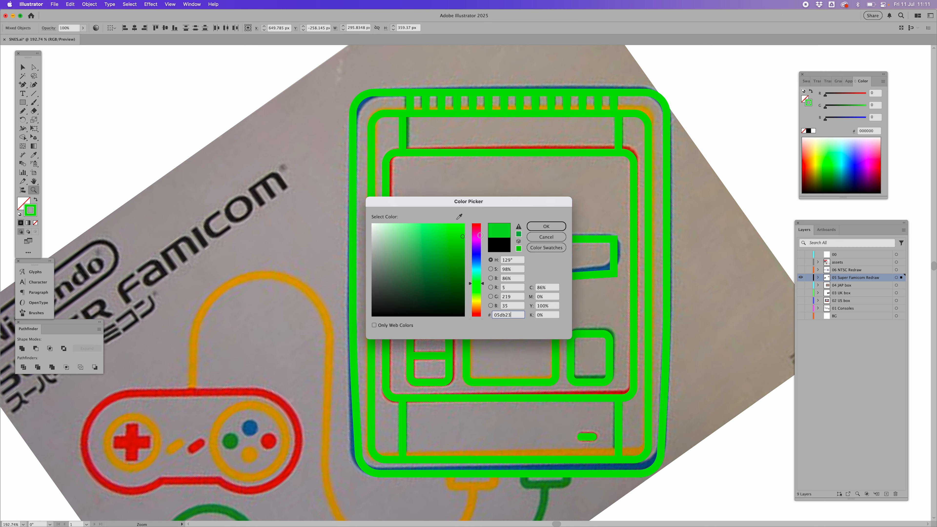
click(546, 226)
Step: Round the cartridge slot outline's corners and reduce its height to about 35 px to fit the blue slot
key(a)
scroll(547, 273, up, 3)
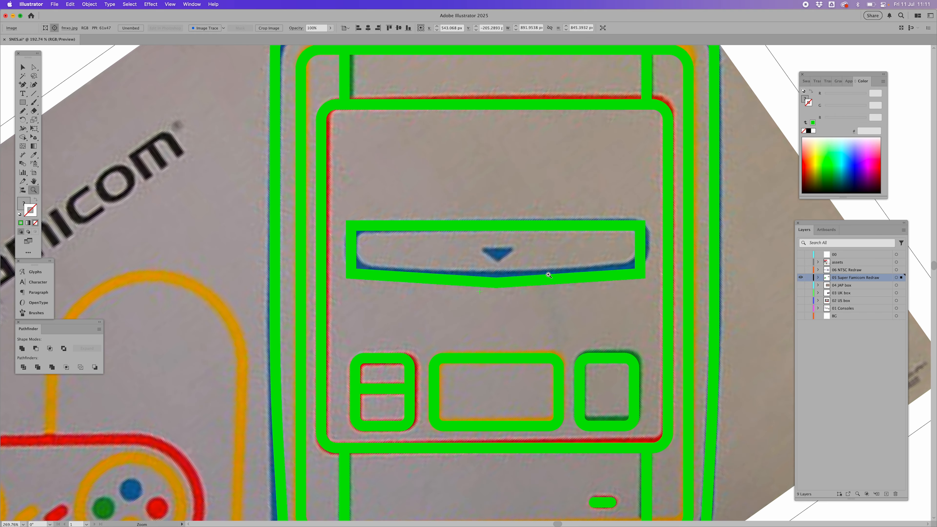
click(497, 283)
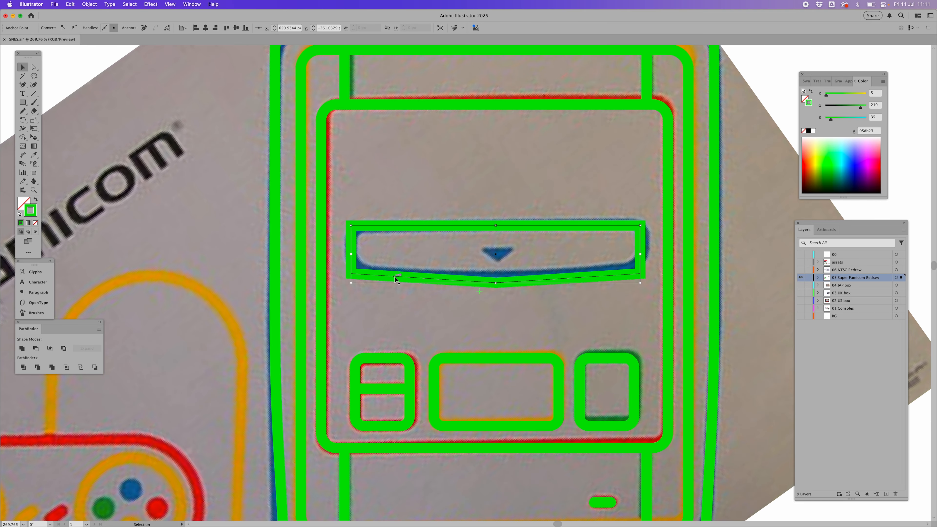
click(357, 272)
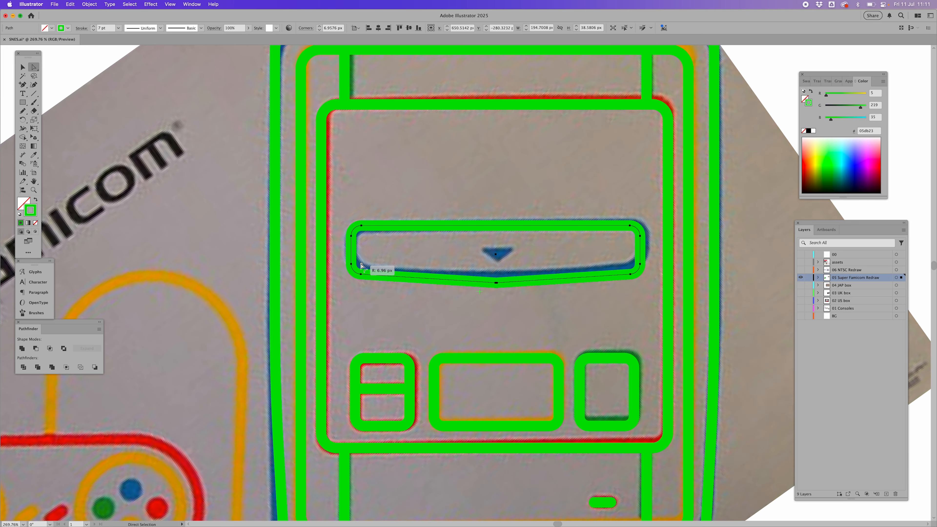
key(v)
drag(495, 284, 496, 279)
key(a)
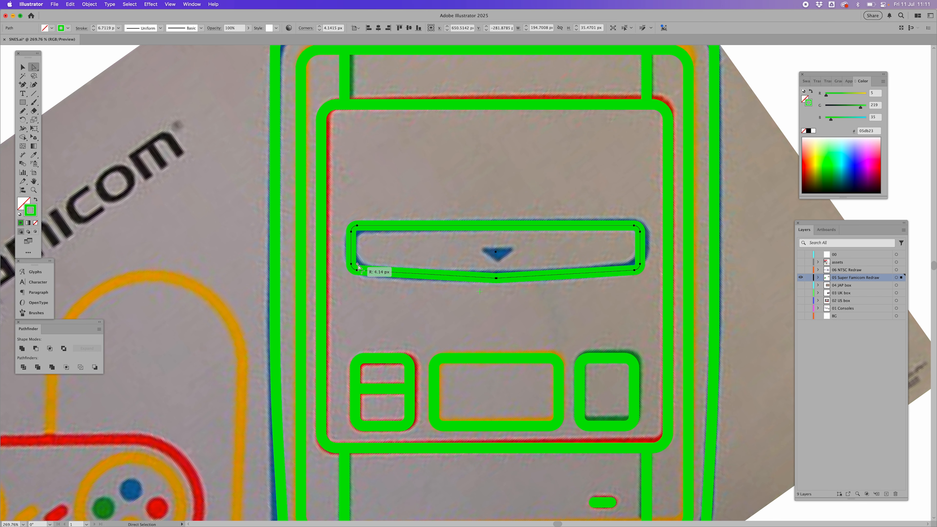
Step: Round the slot's lower middle point into a shallow curve and undo the last, excessive rounding
click(496, 278)
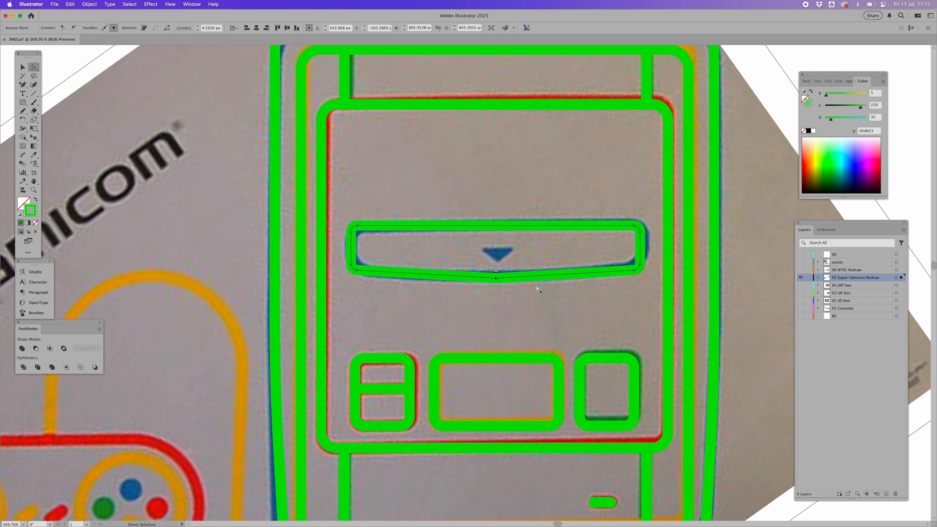
scroll(538, 286, down, 5)
drag(527, 300, 490, 71)
scroll(498, 107, down, 3)
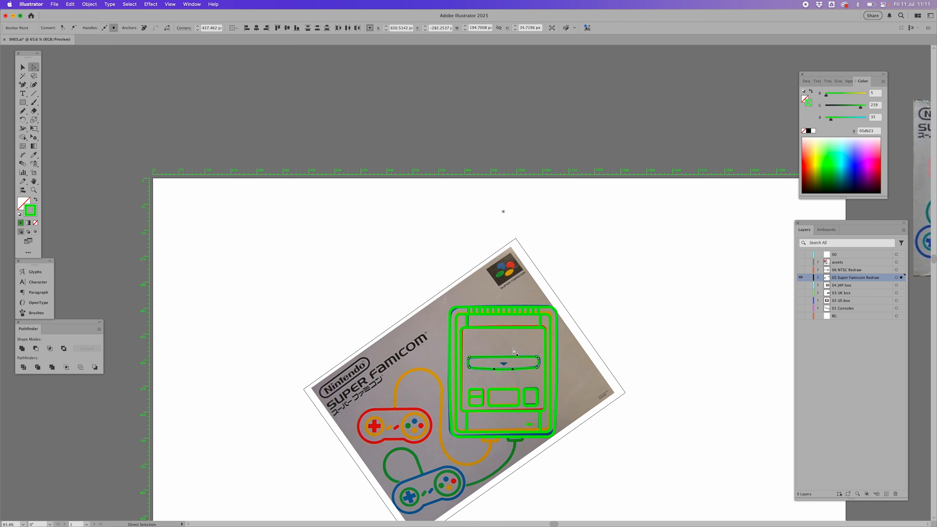
drag(504, 213, 494, 65)
key(super+space)
drag(515, 399, 575, 332)
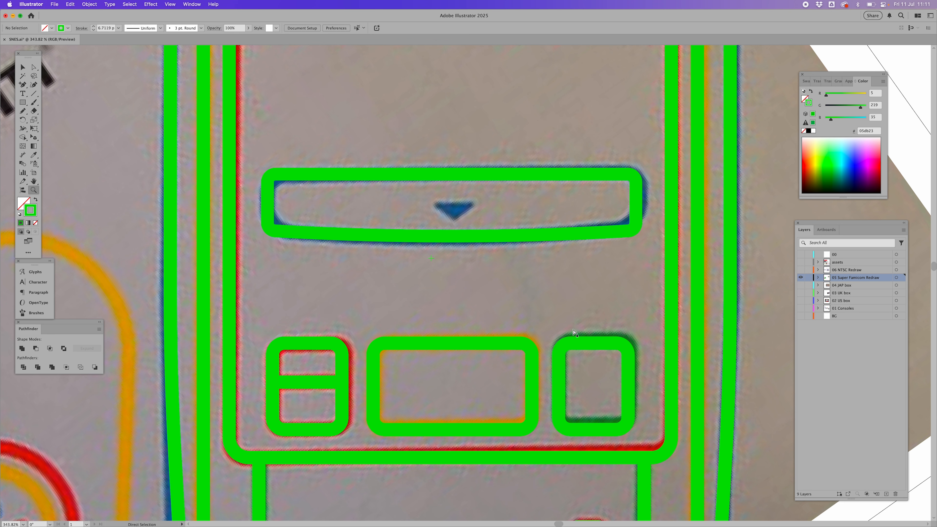
key(super+z)
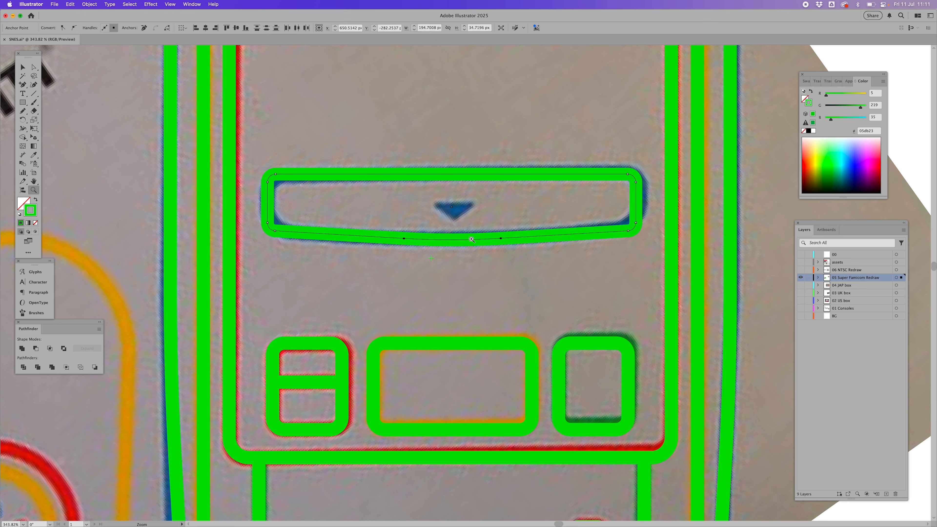
Step: Round the slot's lower corners to about 13 px with the outline moved off the photo, adjust the upper corners and fit it back over the blue slot
drag(452, 210, 447, 181)
drag(446, 206, 443, 111)
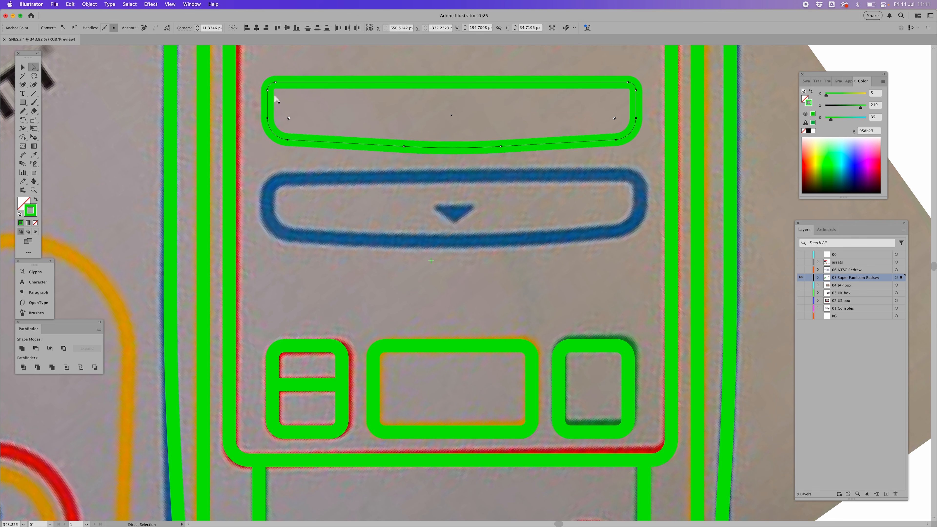
click(276, 82)
shift+click(629, 85)
drag(628, 88, 631, 182)
key(v)
Step: Draw a square about 14 px wide above the cartridge slot and rotate it 45 degrees into a diamond
key(m)
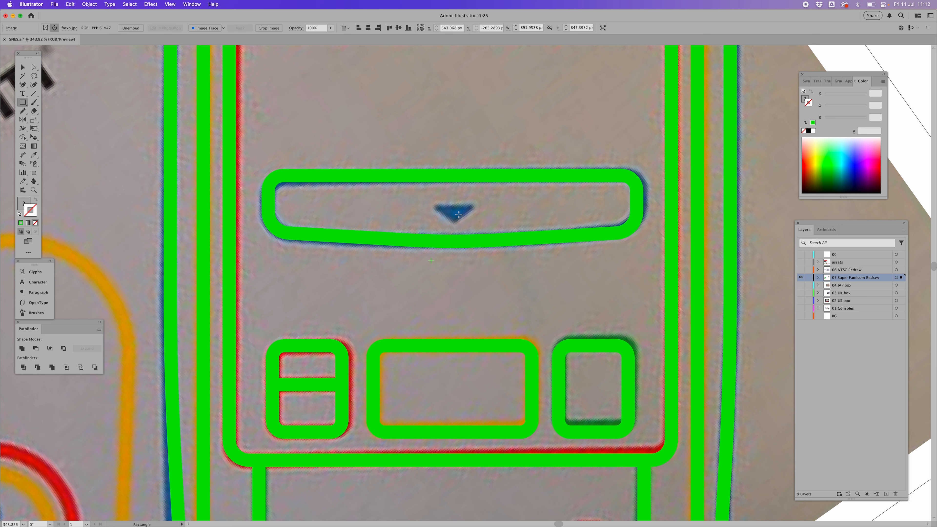
drag(470, 91, 494, 111)
key(r)
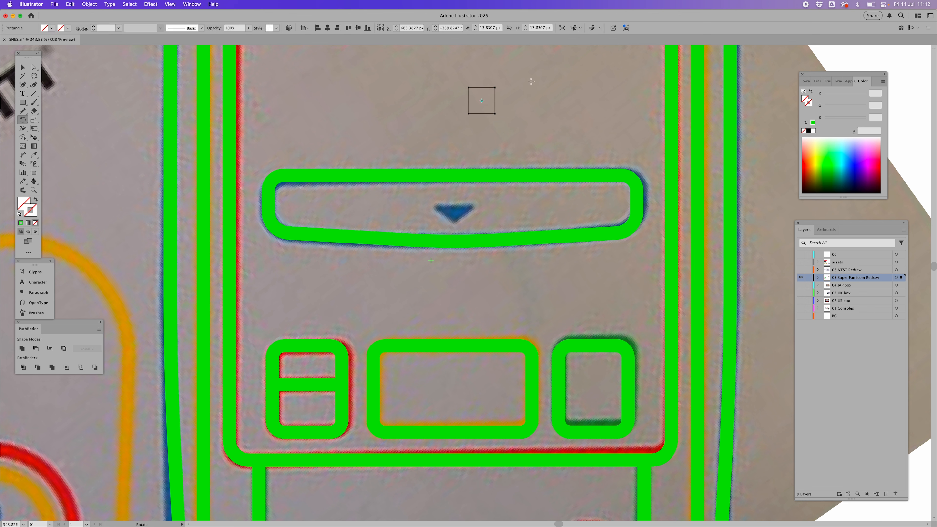
drag(504, 67, 504, 64)
Step: Copy the slot's green stroke onto the diamond and delete its upper anchor point to leave a downward triangle
key(i)
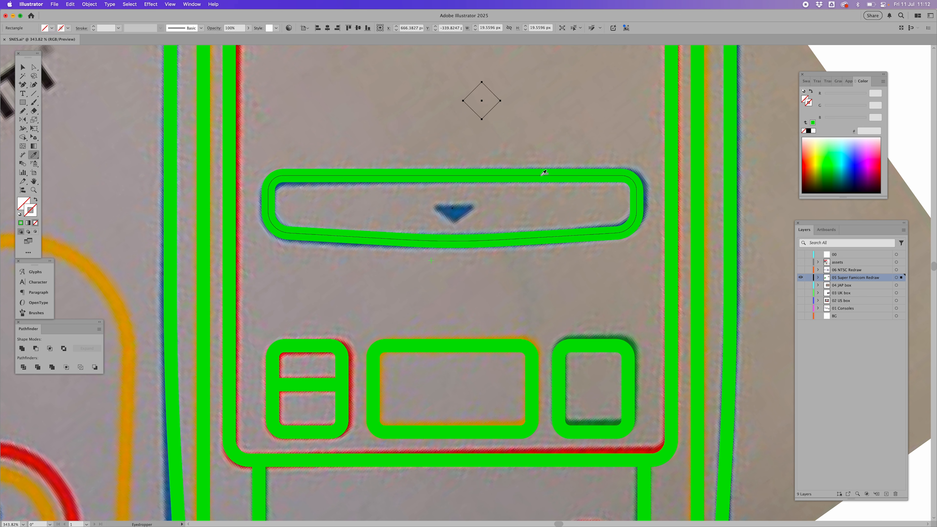
click(542, 178)
key(a)
click(481, 85)
key(Delete)
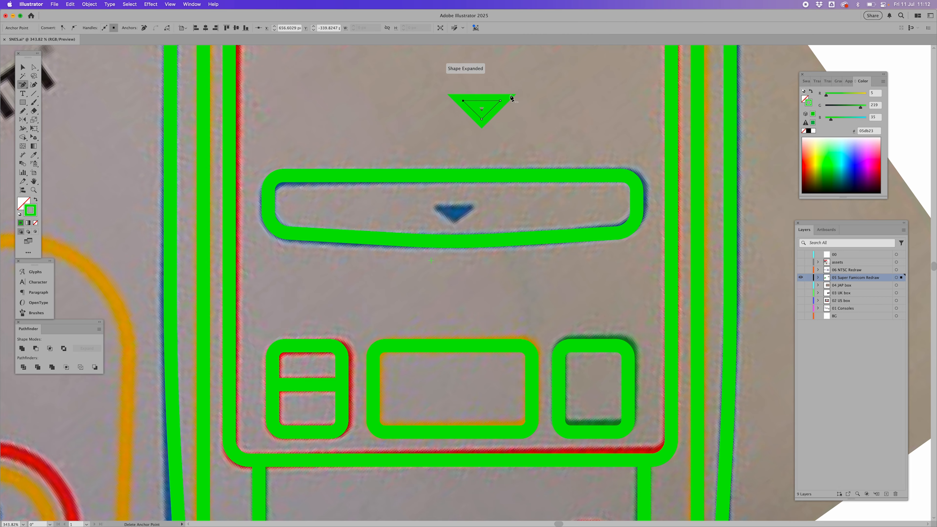
Step: Swap the triangle's stroke for a solid green fill, place it over the blue arrow and round its corners by about 0.6 px
key(shift+x)
drag(494, 104, 469, 204)
scroll(469, 204, up, 3)
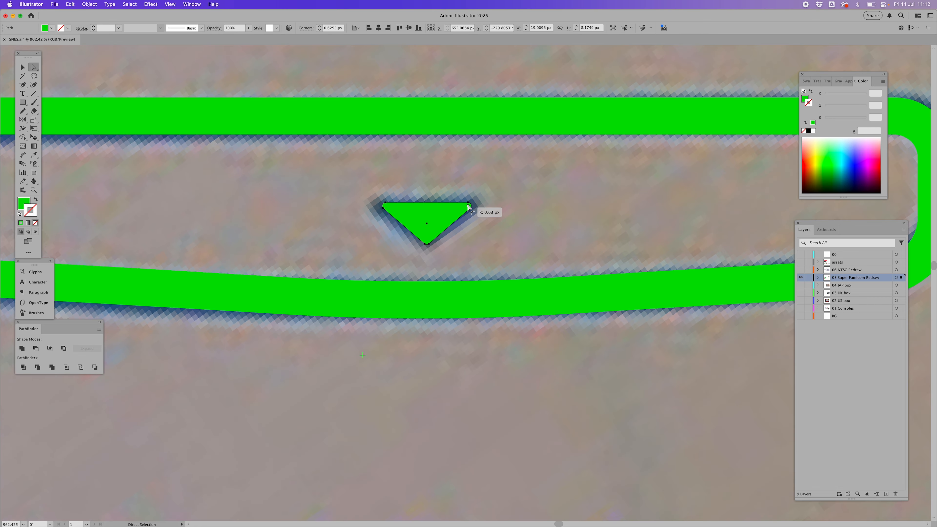
Step: Select the green console line art without the photo and move it onto the blank artboard area beside the box
key(z)
drag(531, 218, 331, 228)
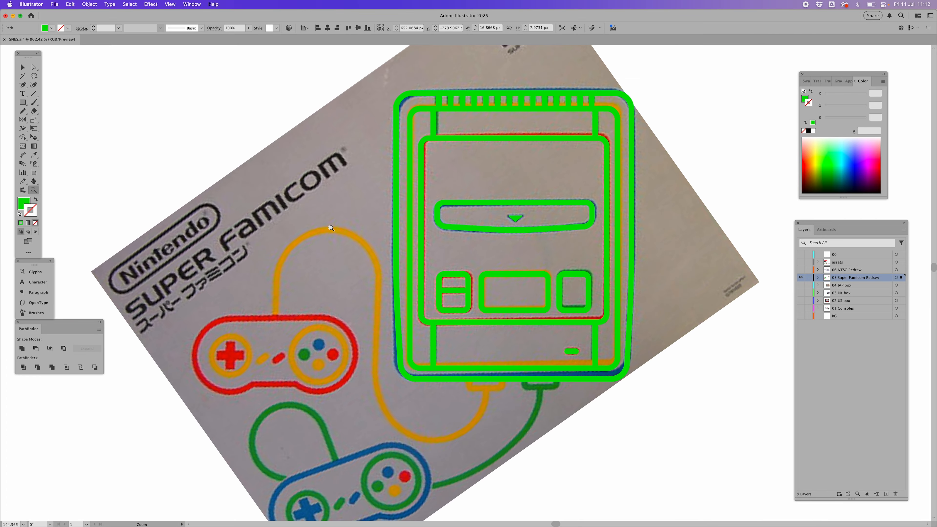
drag(544, 248, 514, 249)
drag(453, 264, 447, 244)
key(v)
drag(672, 96, 451, 344)
scroll(456, 271, right, 10)
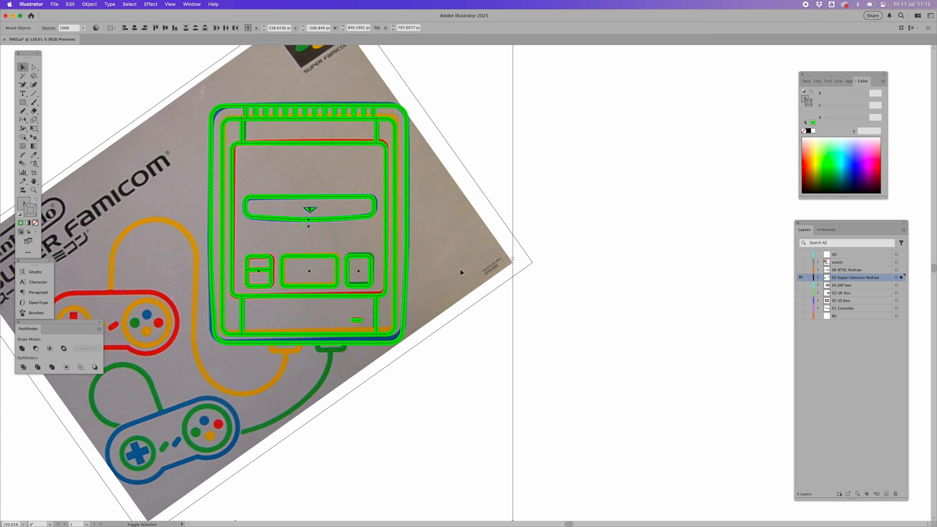
click(397, 226)
drag(394, 225, 705, 255)
key(a)
click(735, 248)
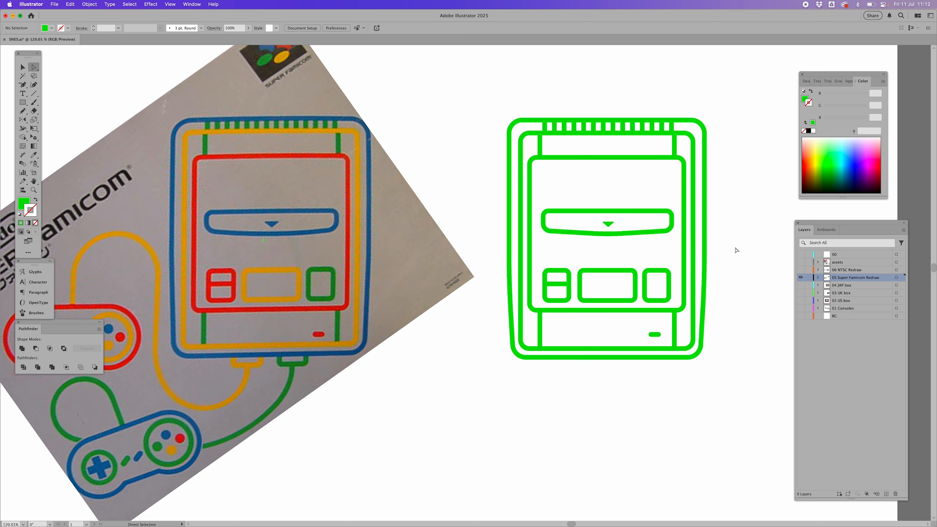
Step: Select the small triangle inside the cartridge slot and enlarge it slightly
key(super+space)
drag(573, 210, 775, 208)
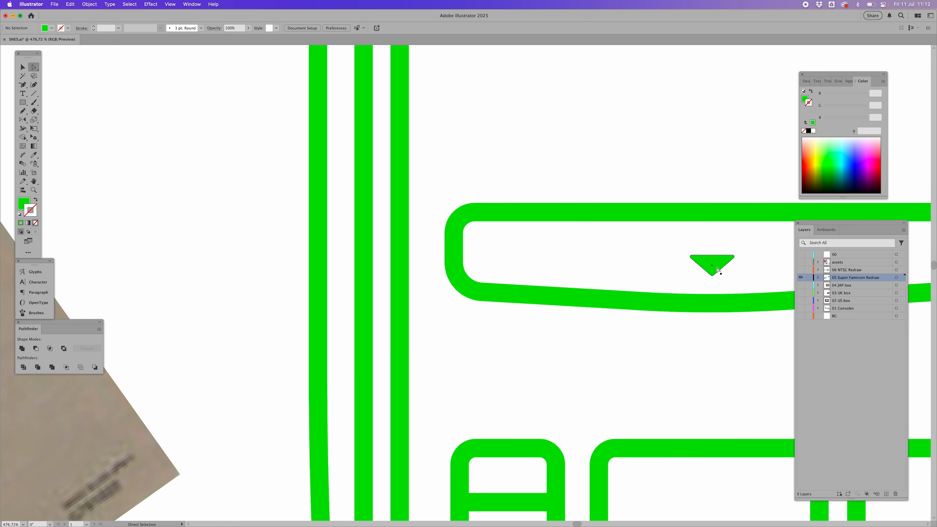
click(716, 267)
key(v)
drag(714, 234, 714, 230)
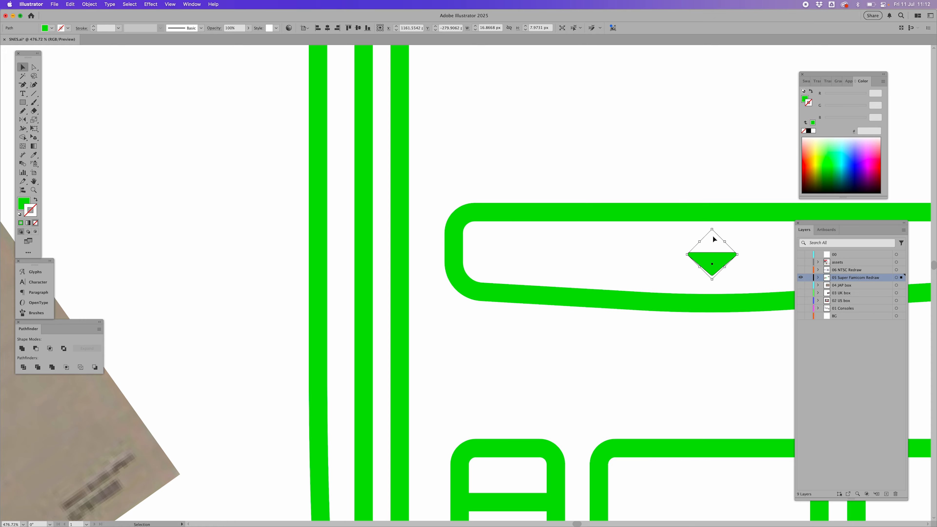
key(a)
Step: Align the console's body outlines to a common horizontal centre
key(super+space)
drag(749, 259, 641, 247)
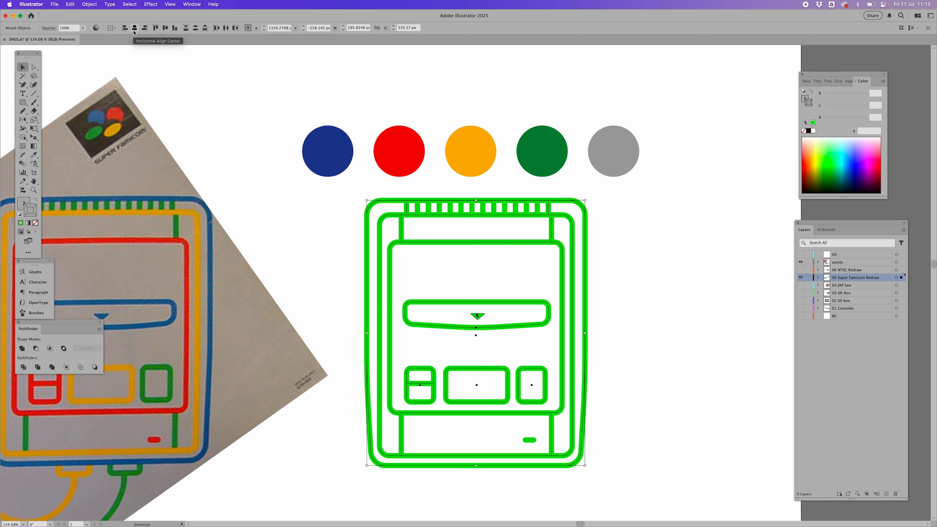
click(135, 33)
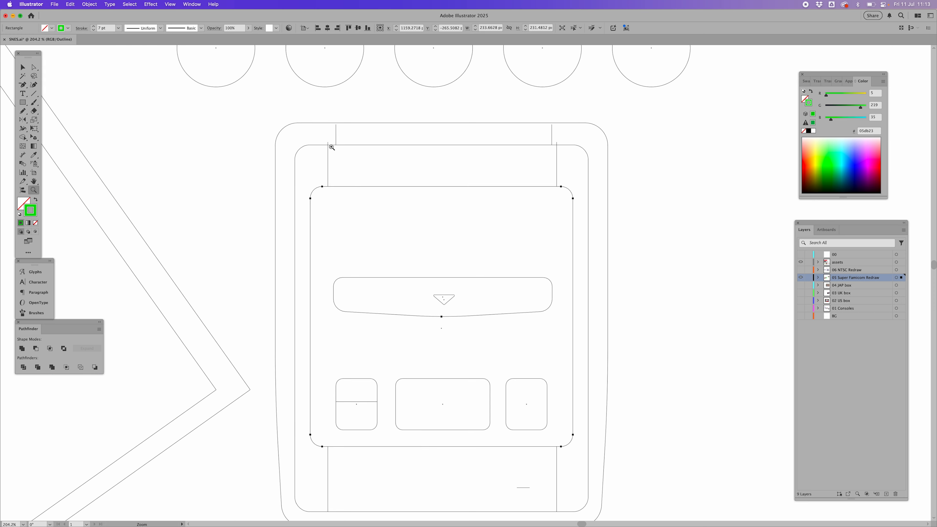
Step: In outline view, move the upper ends of the vertical side lines and outermost vent lines to meet the body outlines exactly, and return to preview
click(331, 148)
key(a)
click(324, 143)
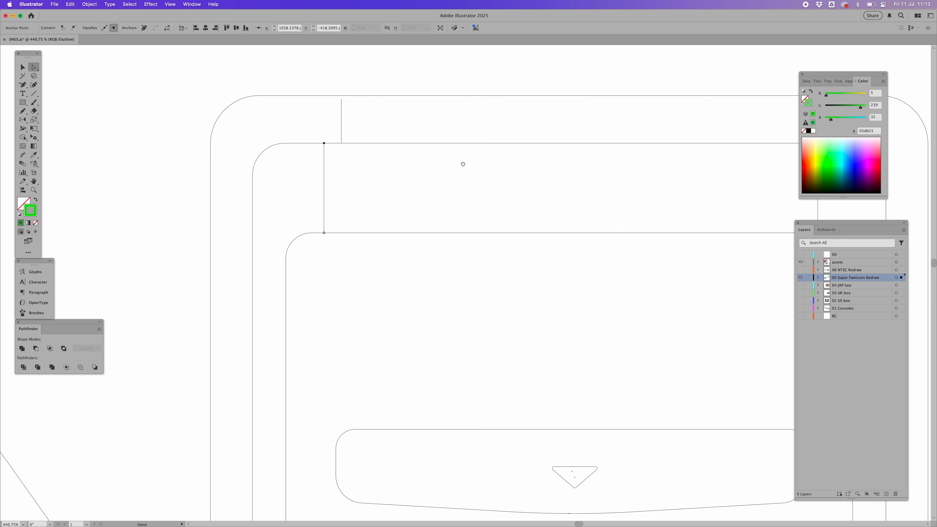
drag(463, 164, 340, 172)
drag(219, 107, 219, 103)
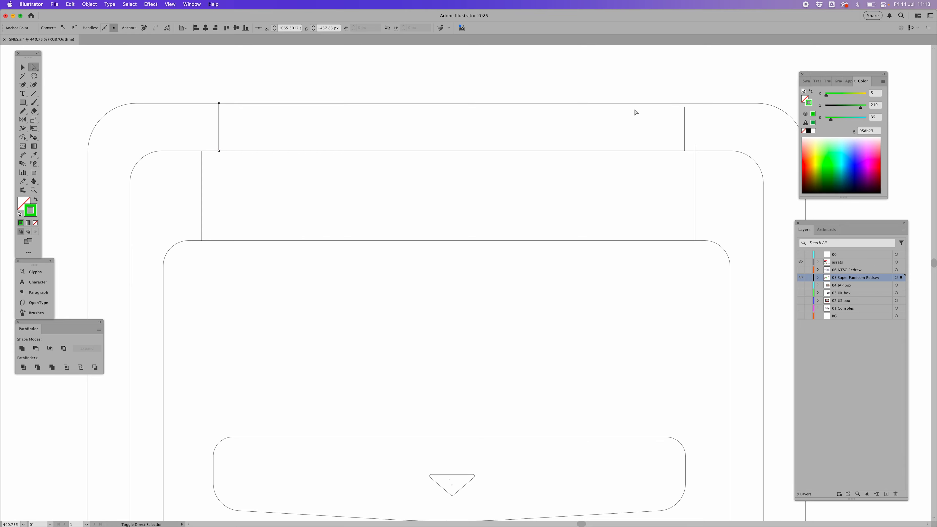
drag(685, 107, 685, 104)
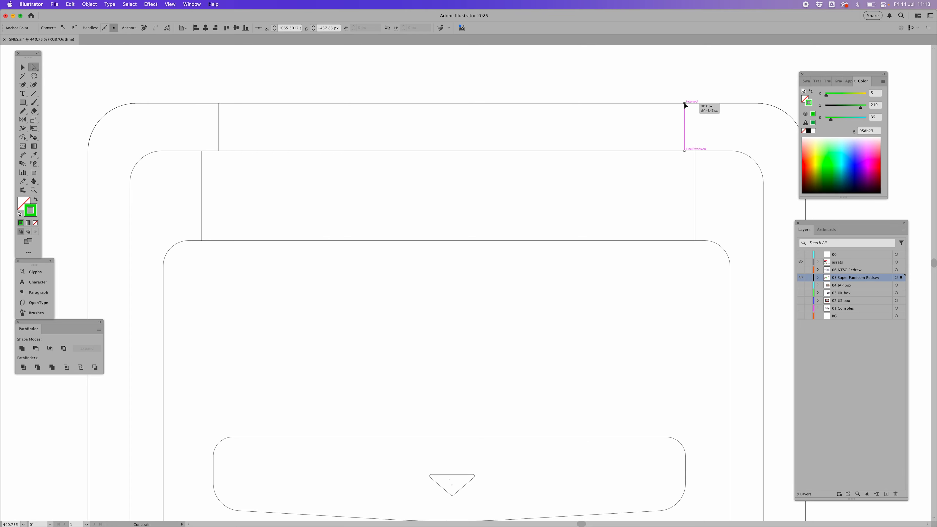
drag(696, 148, 609, 166)
key(z)
key(super+y)
drag(668, 171, 625, 171)
key(a)
click(721, 163)
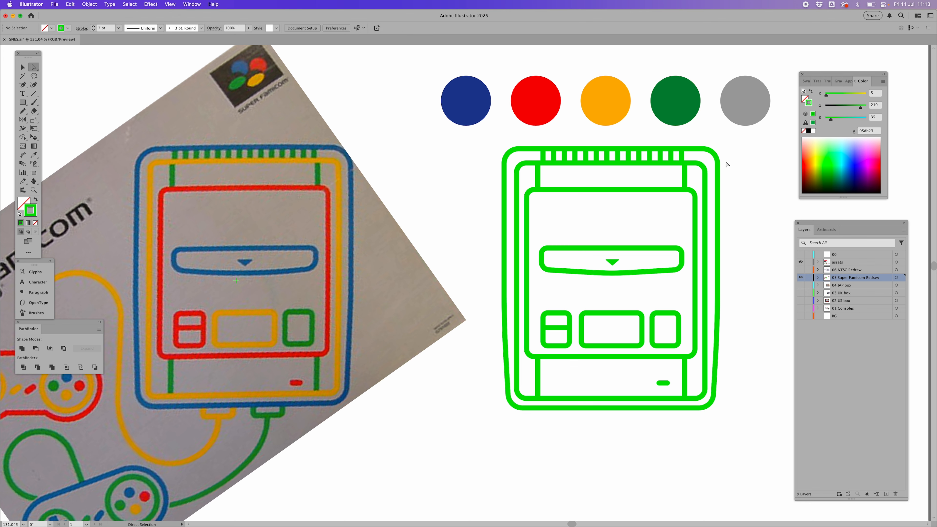
Step: Colour the outer body outline with the palette's dark blue and the inner body outline with its orange
click(628, 132)
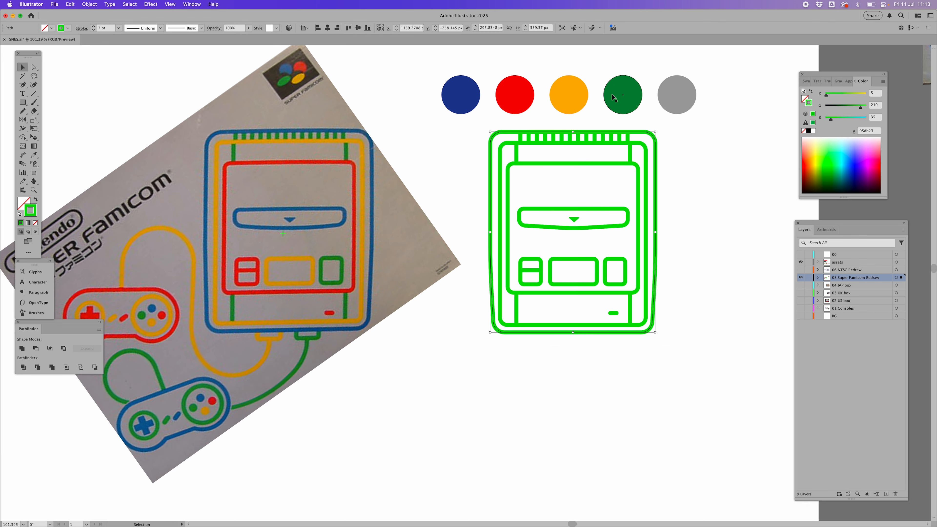
key(i)
click(464, 95)
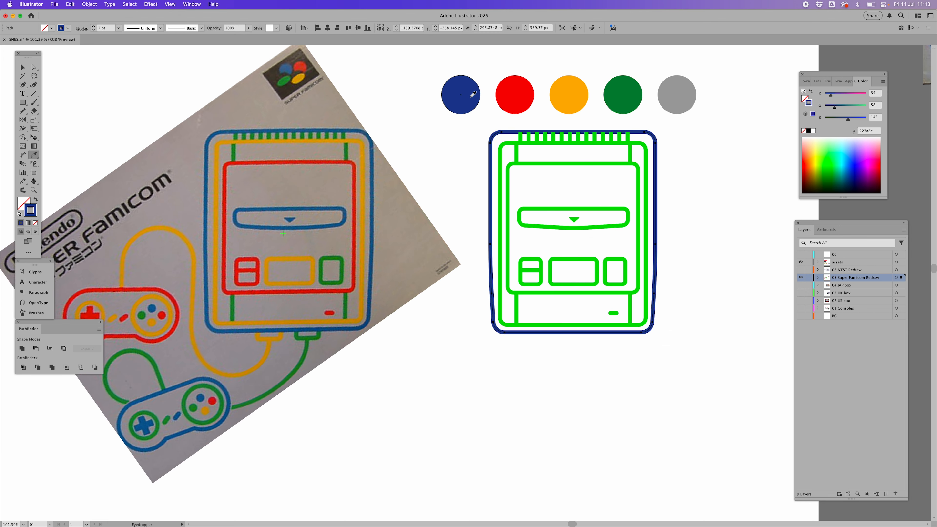
key(a)
click(495, 146)
click(509, 147)
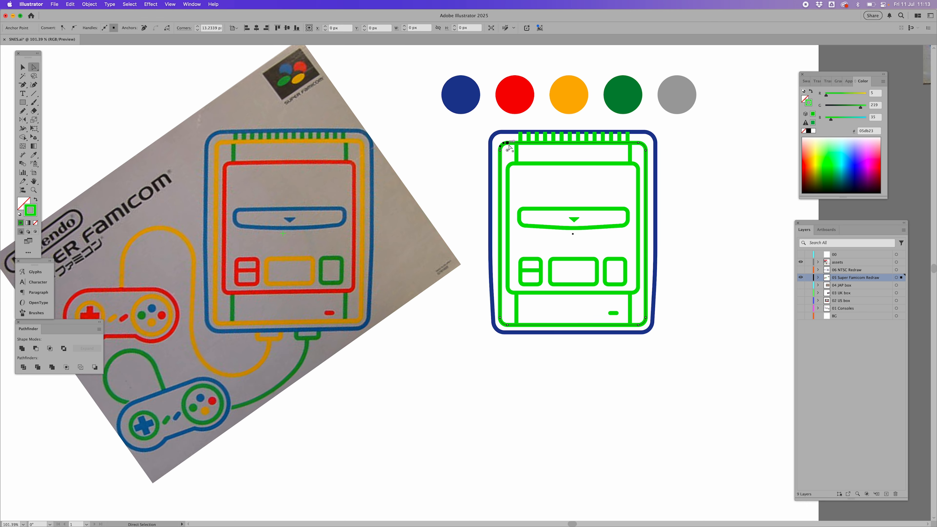
key(i)
click(570, 95)
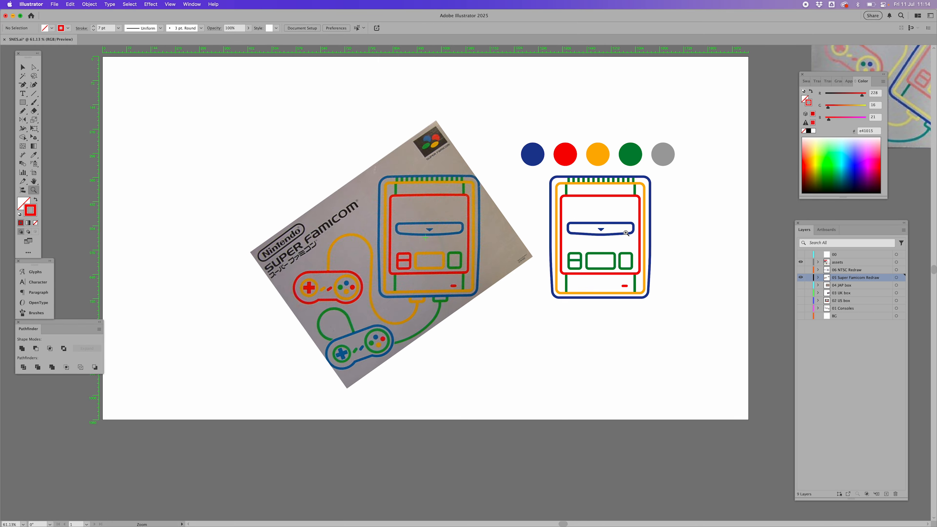
Step: Move the reference photo beneath the console drawing and trace its yellow controller connector with a rectangle about 42 × 12 px
click(626, 231)
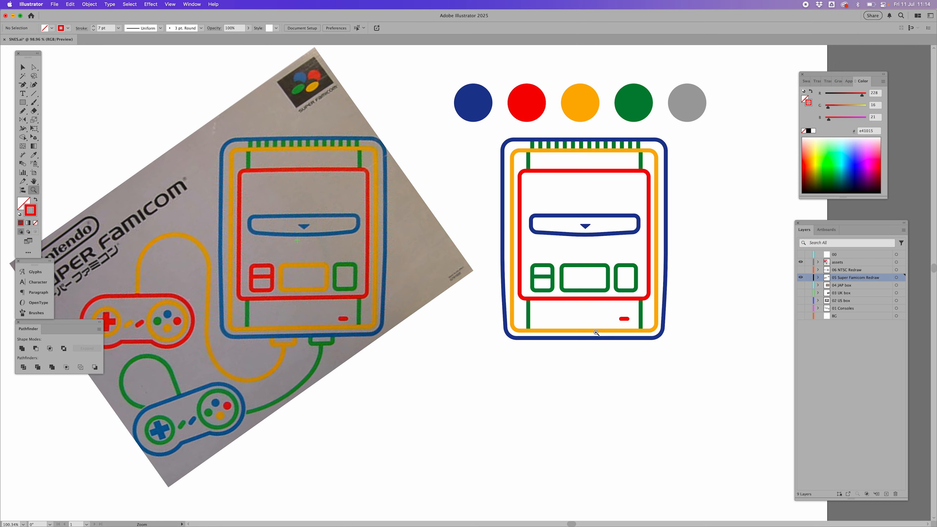
mouse_move(282, 341)
mouse_down()
mouse_move(513, 321)
mouse_move(558, 299)
mouse_up()
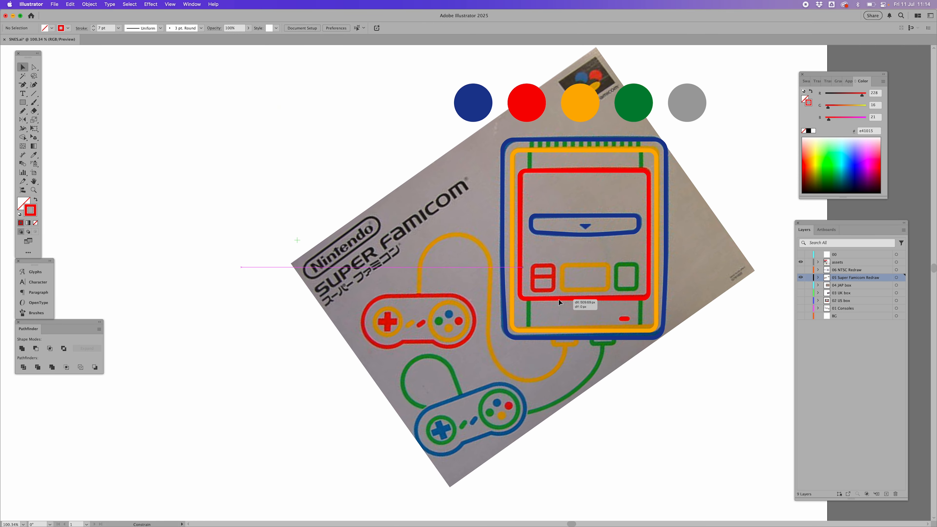
drag(417, 316, 480, 333)
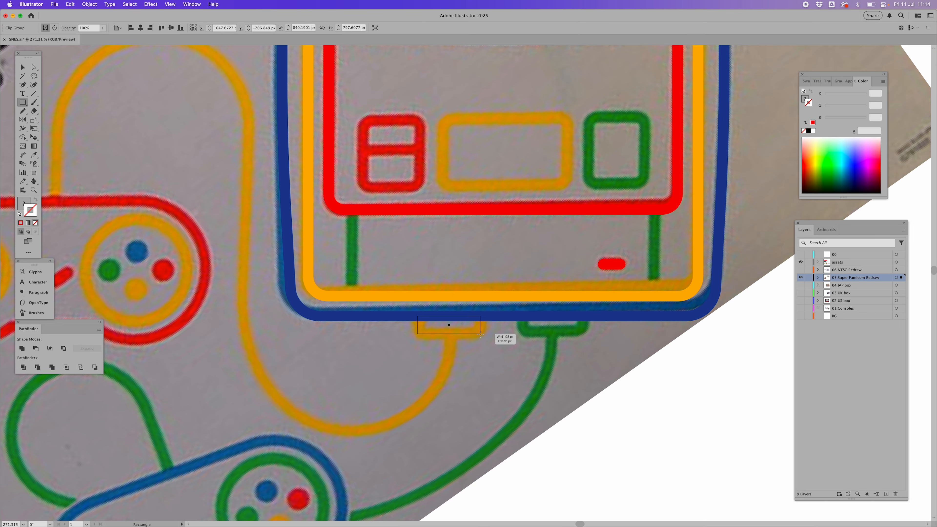
Step: Round the two lower corners of the connector rectangle to follow the photo
key(a)
click(480, 334)
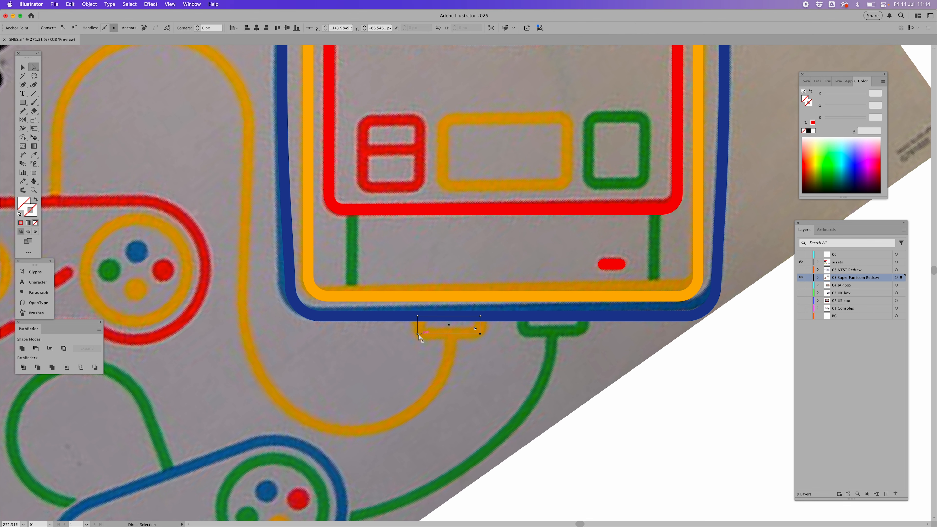
shift+click(418, 333)
drag(423, 329, 426, 326)
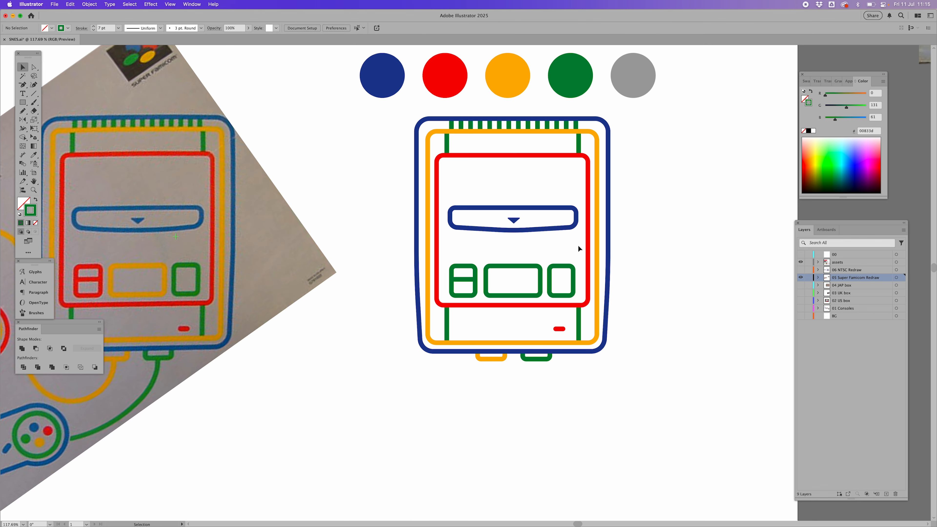
Step: Try lengthening both controller connectors by moving their lower anchor points down 3 px
key(z)
click(497, 373)
key(a)
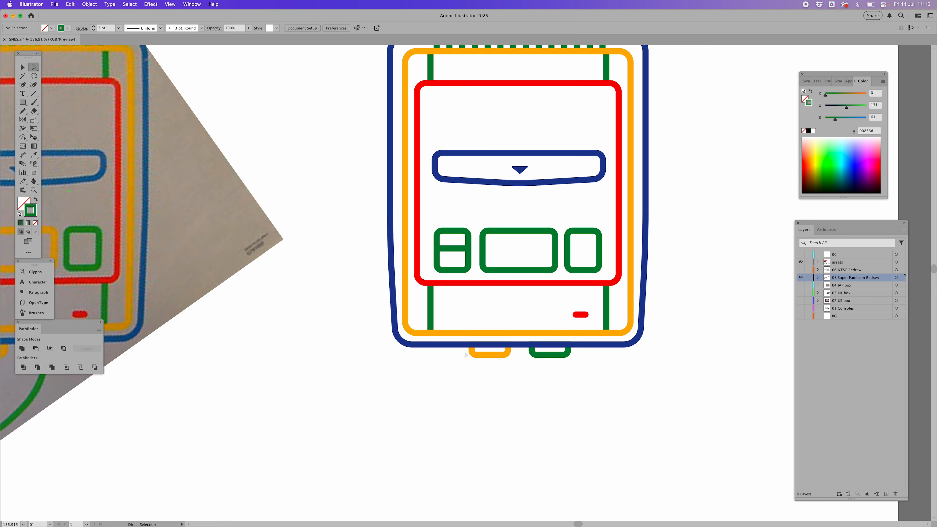
drag(561, 358, 519, 364)
key(z)
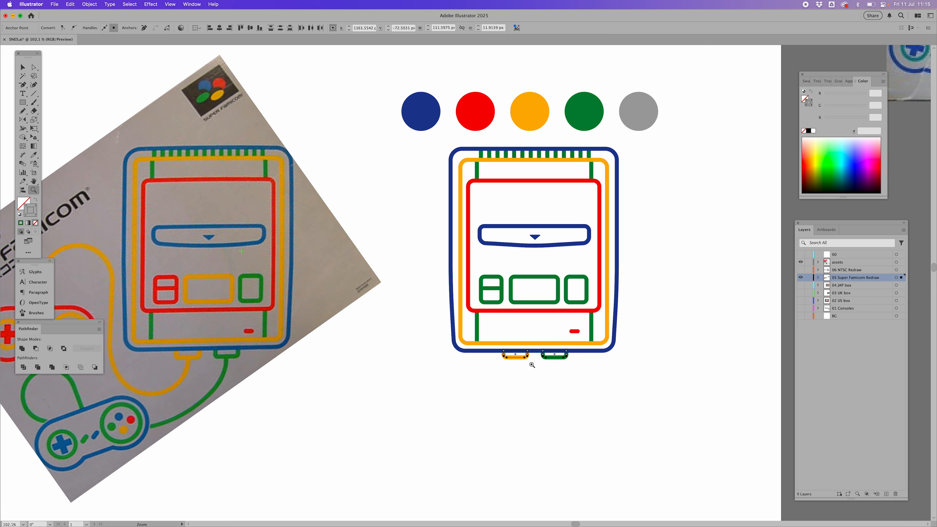
key(Down)
key(Down)
key(Down)
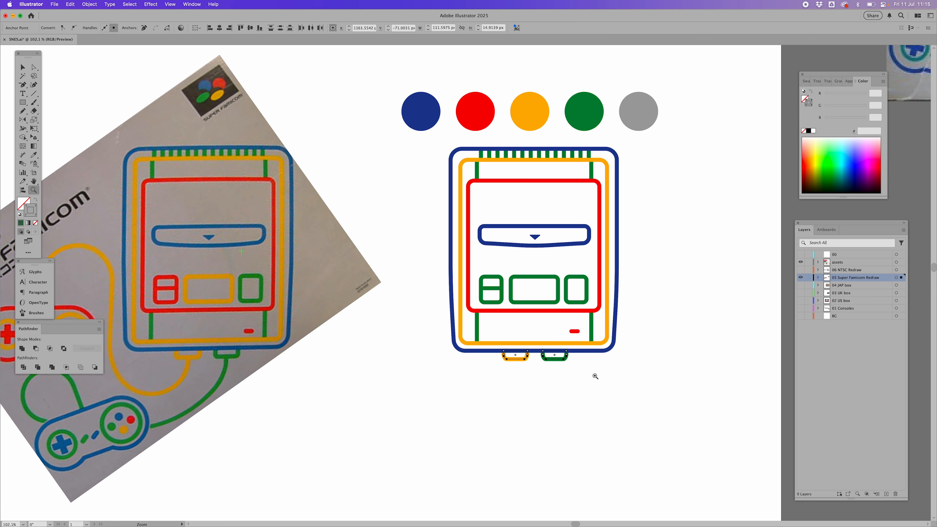
Step: Move the lower anchor points of both controller connectors back up 3 px
key(super+equal)
key(a)
scroll(309, 278, up, 5)
key(Up)
key(Up)
key(Up)
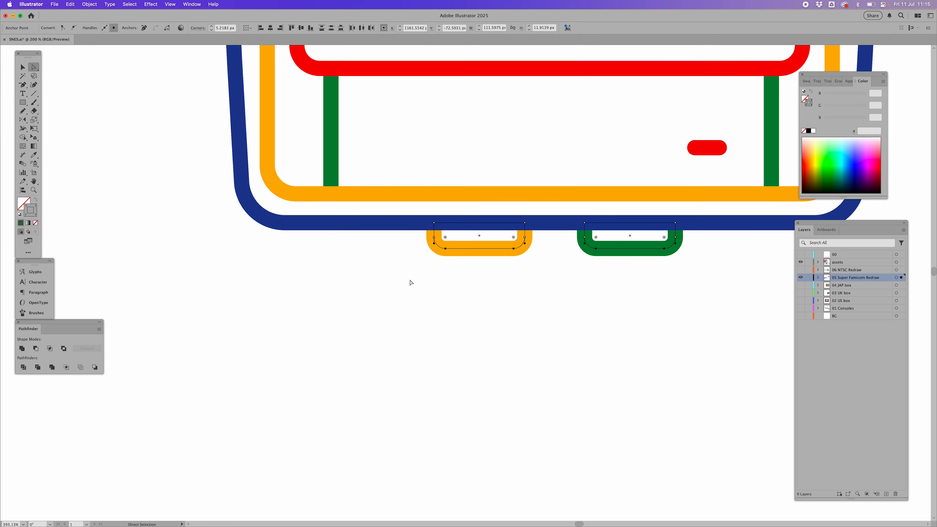
drag(410, 280, 694, 235)
Step: Move the five palette circles off the artboard, above its upper edge, and deselect everything
key(v)
key(super+0)
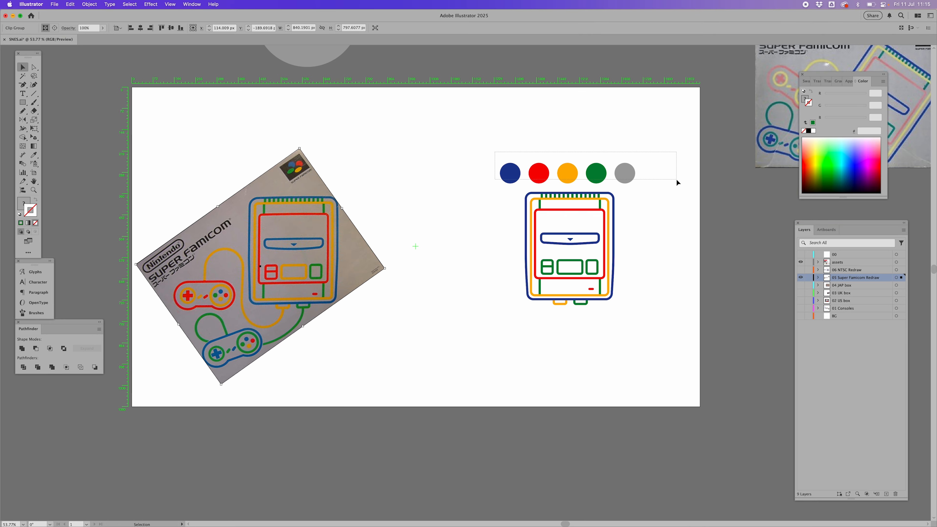
drag(596, 177, 586, 67)
key(super+shift+a)
key(z)
scroll(543, 245, up, 1)
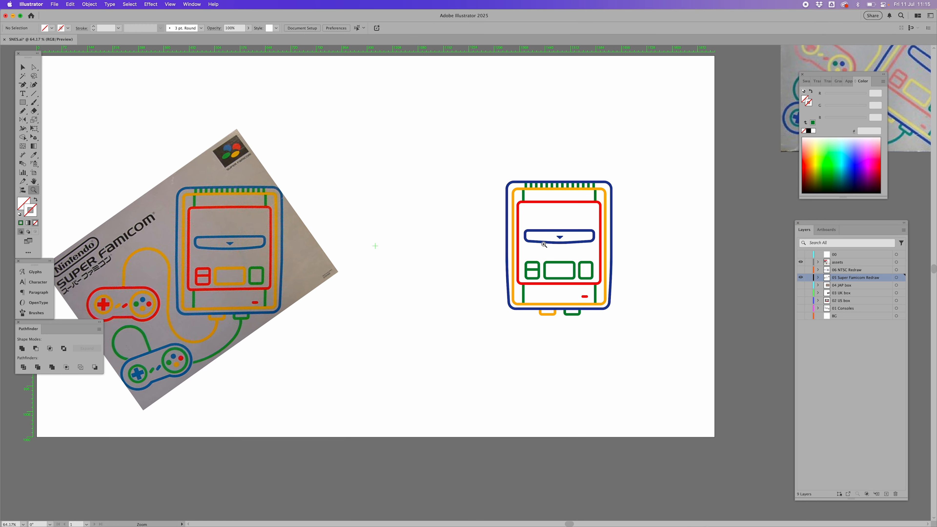
Step: Move the reference photo closer to the redrawn console, keeping the two side by side
key(v)
drag(123, 307, 264, 305)
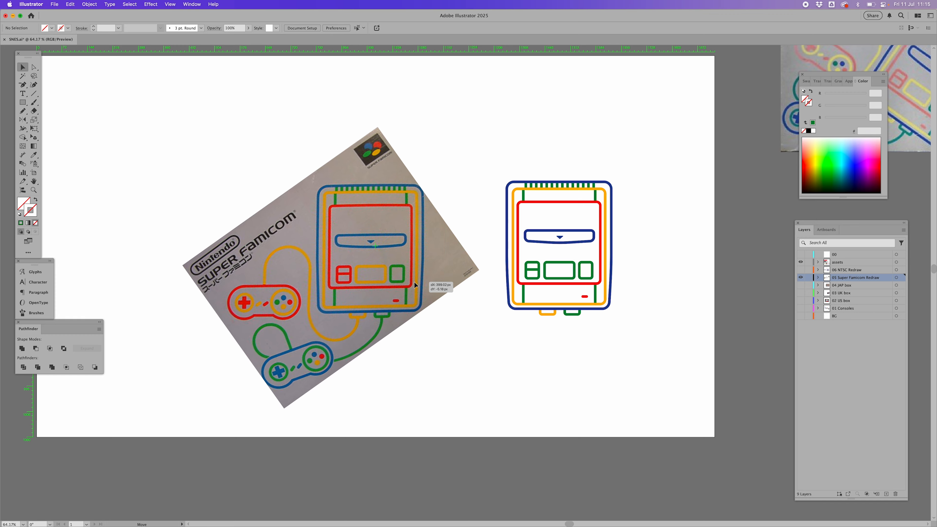
drag(354, 309, 390, 310)
Step: Draw a circle about 94 px wide over the red controller's D-pad end and match its stroke to the redrawn console's red outline
key(z)
drag(238, 295, 323, 291)
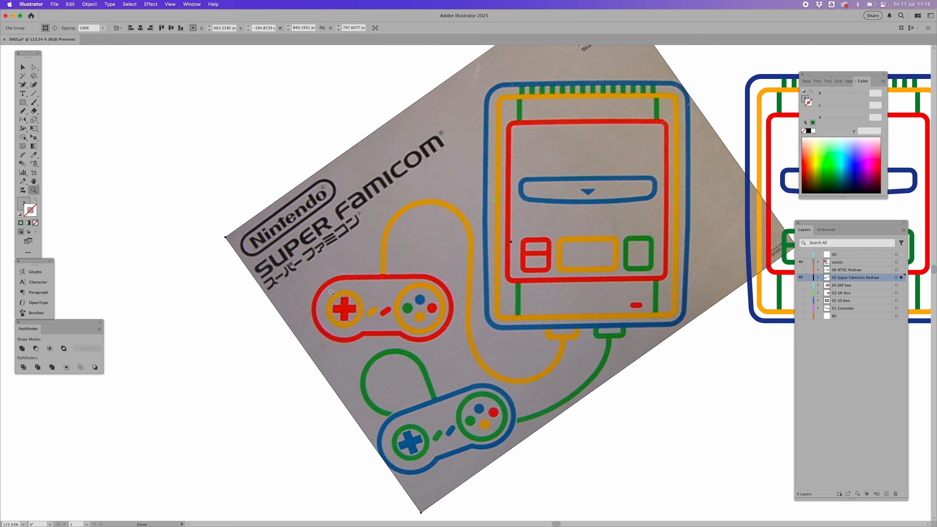
key(l)
drag(345, 308, 369, 340)
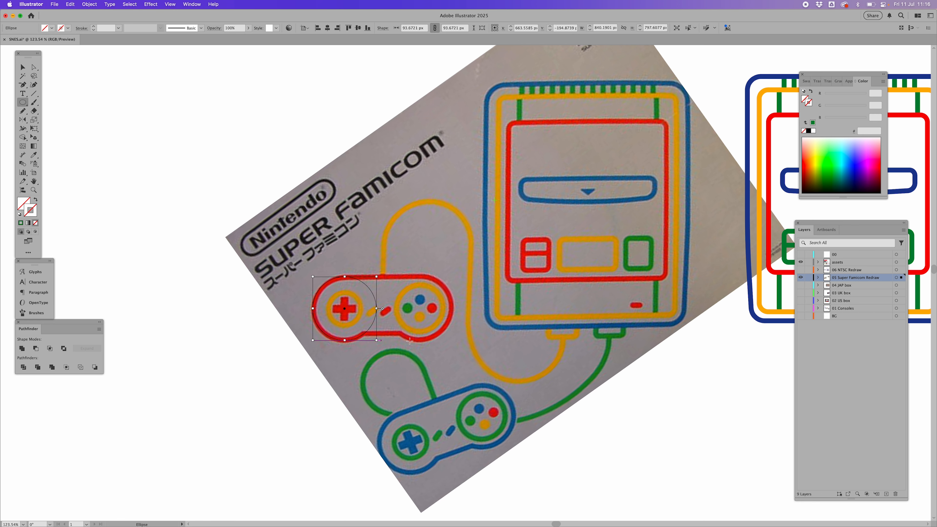
key(i)
scroll(678, 258, right, 3)
click(712, 231)
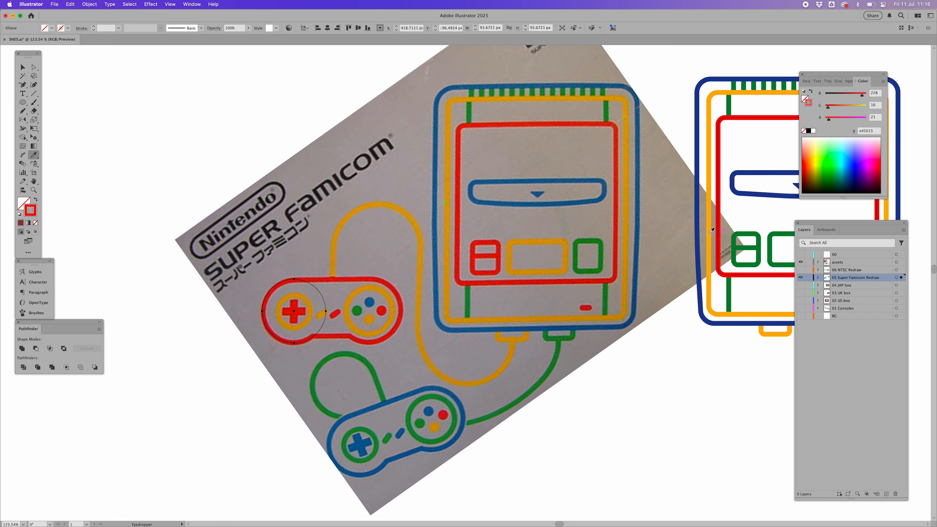